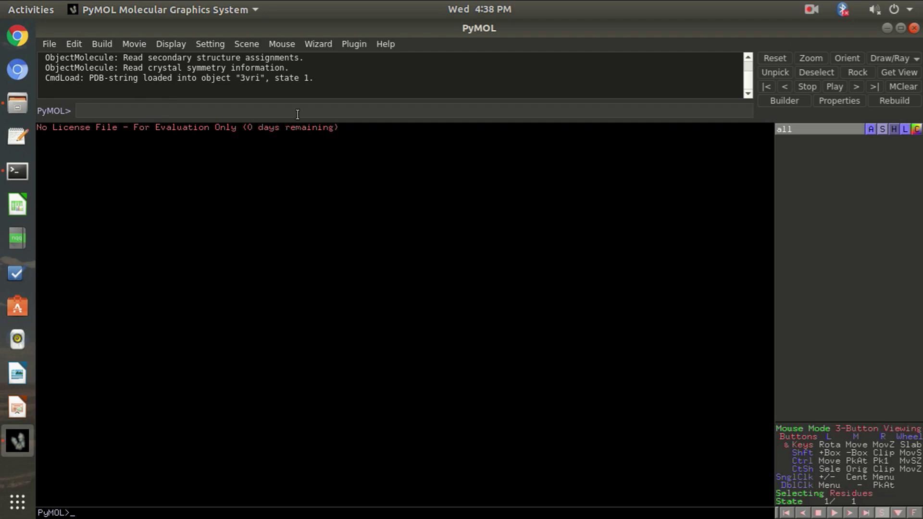
# Open the structure file 3vri.pdb from the Desktop/new folder.
pyautogui.click(49, 44)
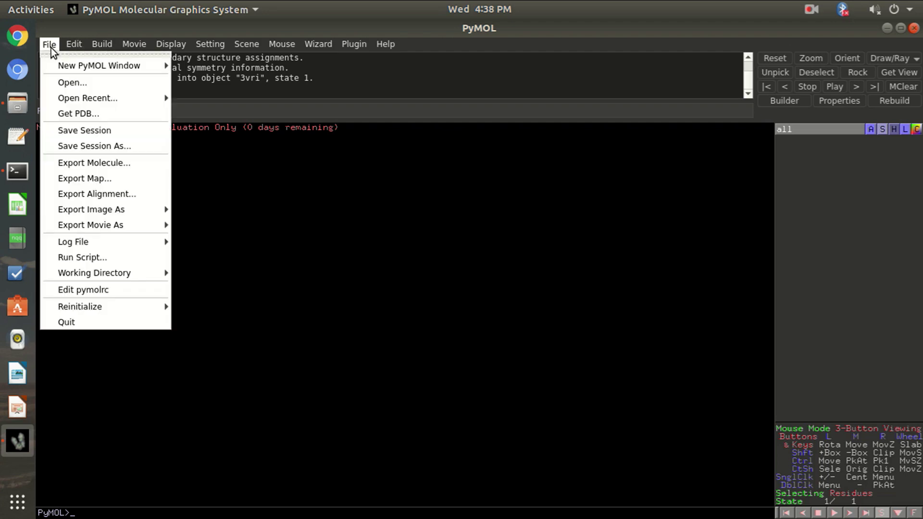
pyautogui.click(75, 84)
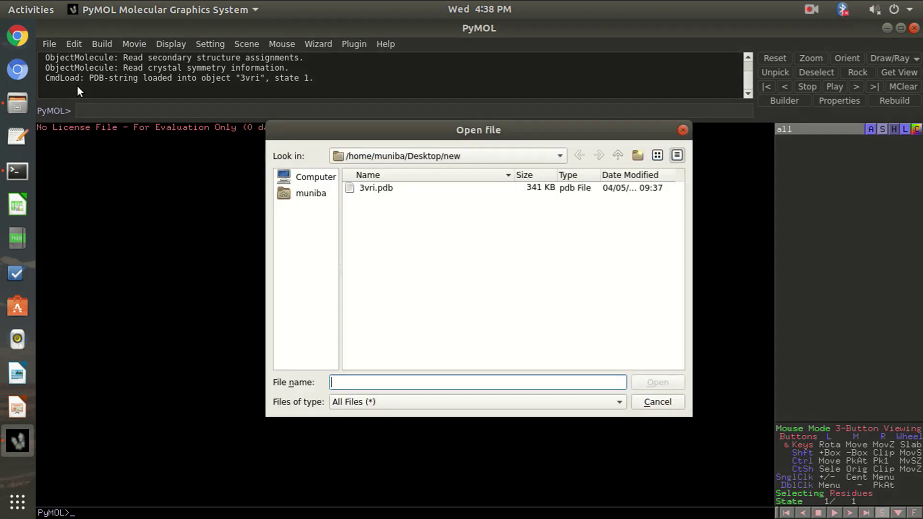
pyautogui.click(438, 189)
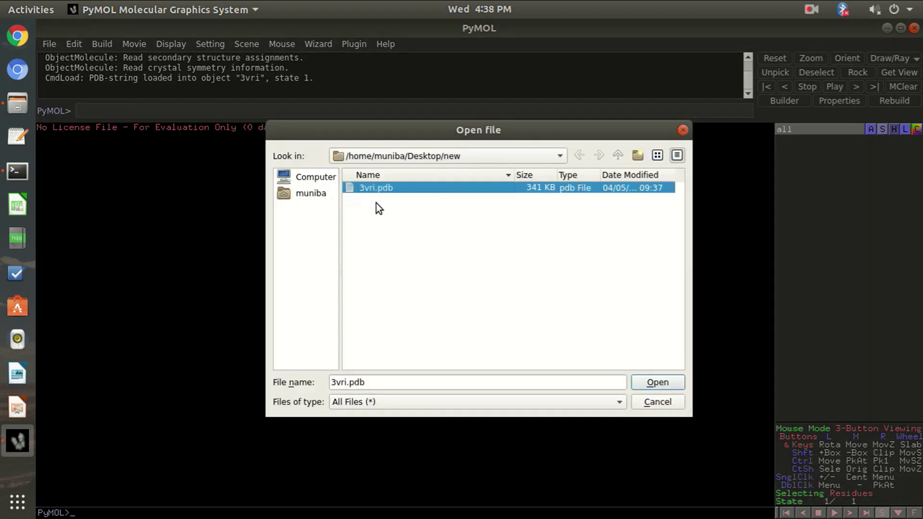
pyautogui.click(668, 383)
pyautogui.moveTo(535, 420)
pyautogui.mouseDown()
pyautogui.moveTo(410, 354)
pyautogui.moveTo(516, 355)
pyautogui.moveTo(551, 375)
pyautogui.moveTo(530, 440)
pyautogui.moveTo(488, 426)
pyautogui.moveTo(543, 432)
pyautogui.mouseUp()
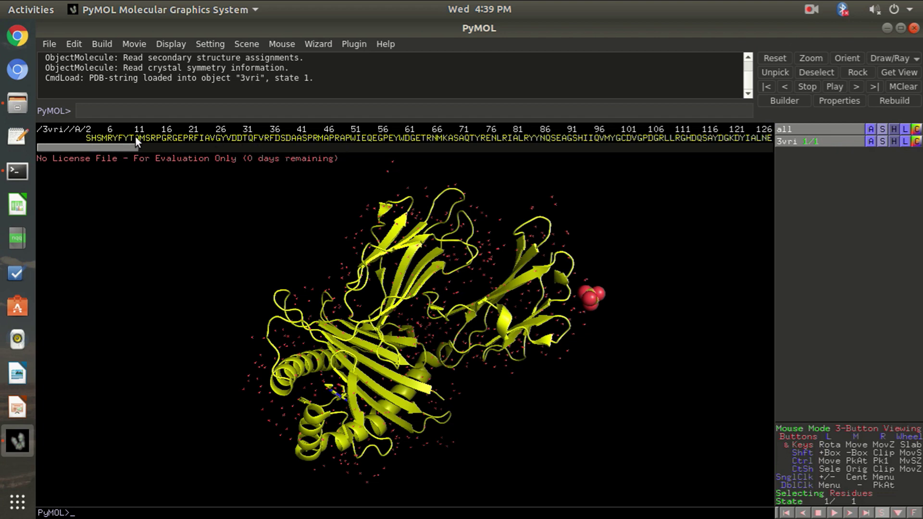
# Switch the selection mode to chains, select chains B and C in the 3vri sequence, and remove their atoms.
pyautogui.moveTo(128, 148); pyautogui.dragTo(604, 159)
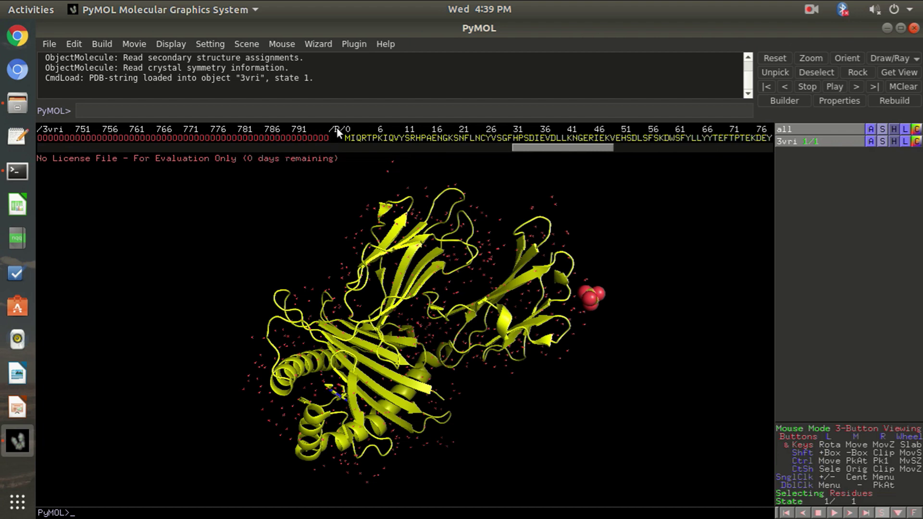
pyautogui.moveTo(580, 152); pyautogui.dragTo(754, 145)
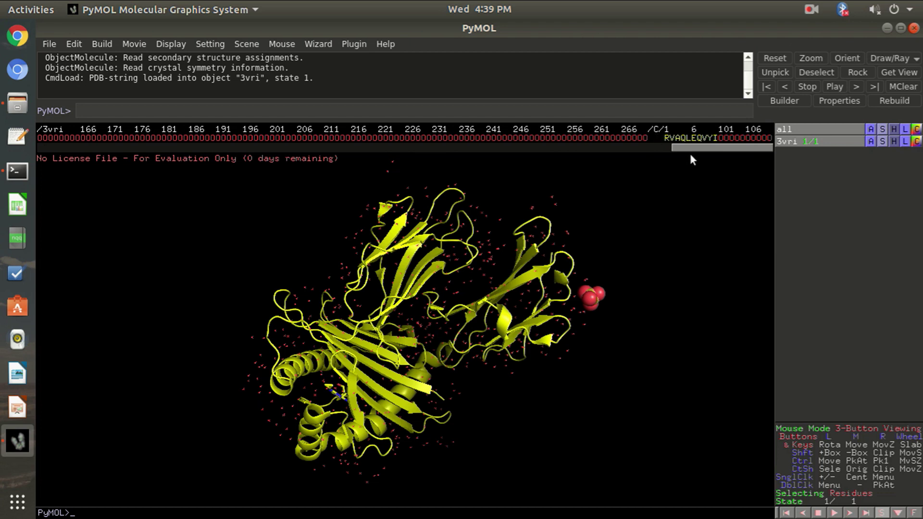
pyautogui.moveTo(690, 149); pyautogui.dragTo(741, 159)
pyautogui.click(515, 284)
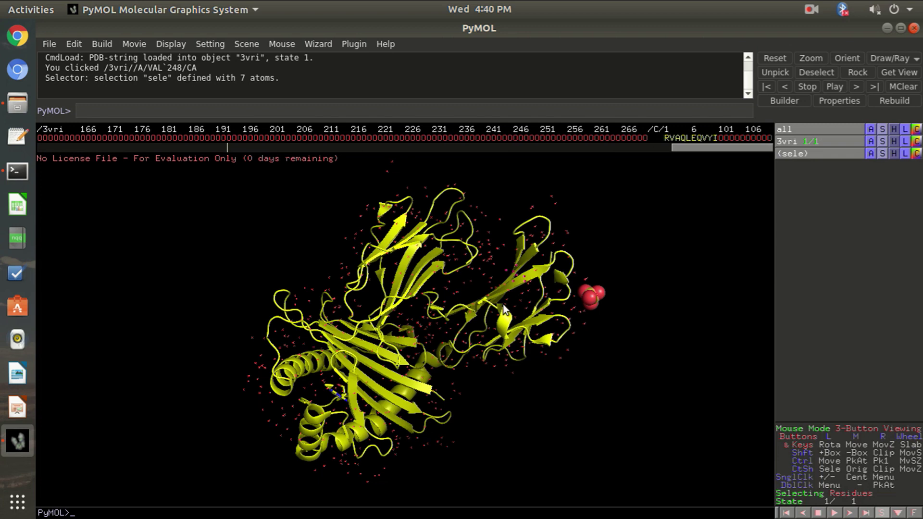
pyautogui.click(518, 278)
pyautogui.click(867, 497)
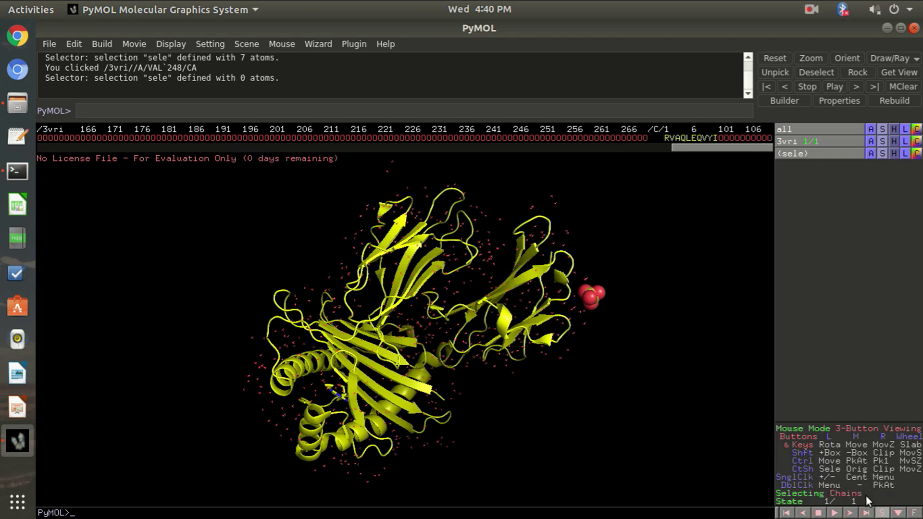
pyautogui.click(708, 138)
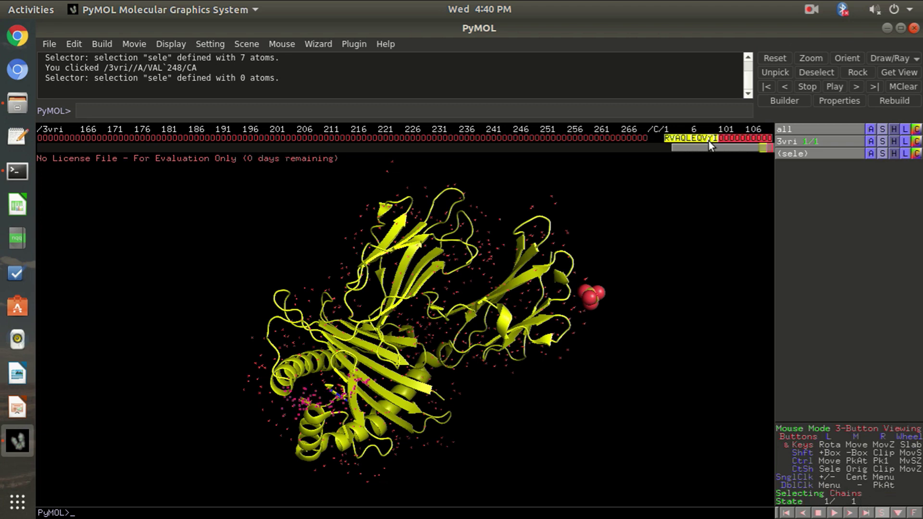
pyautogui.click(563, 138)
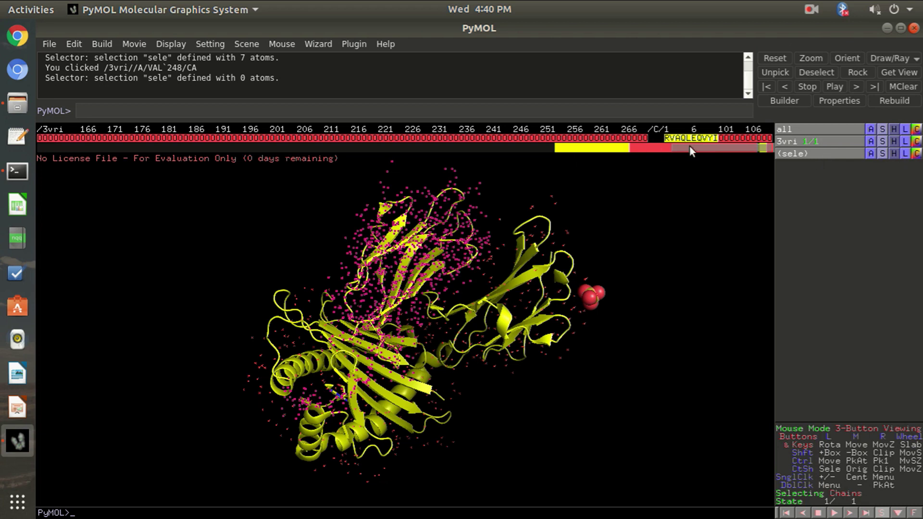
pyautogui.moveTo(695, 148)
pyautogui.mouseDown()
pyautogui.moveTo(480, 148)
pyautogui.moveTo(691, 144)
pyautogui.mouseUp()
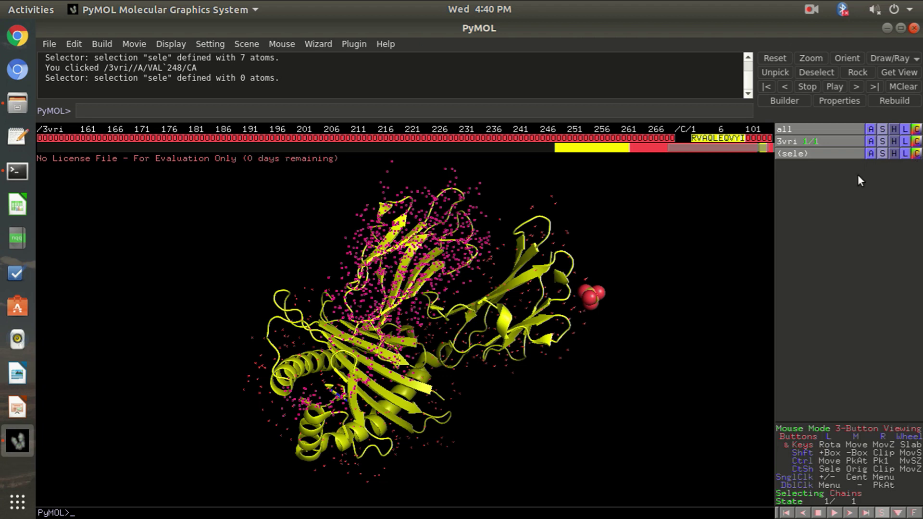
pyautogui.click(870, 154)
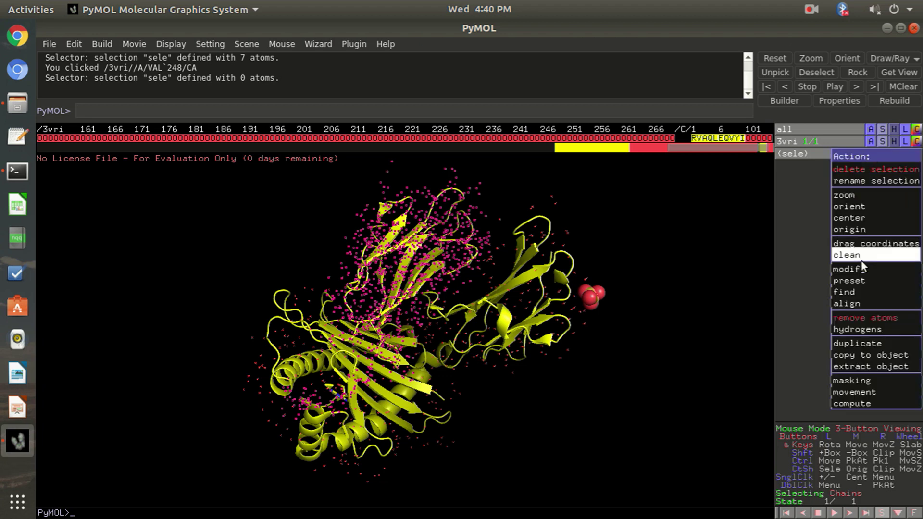
pyautogui.click(886, 321)
# With residue-level selection, select all water residues and the SO4 ion at the end of the 3vri sequence and remove their atoms.
pyautogui.moveTo(701, 151); pyautogui.dragTo(111, 164)
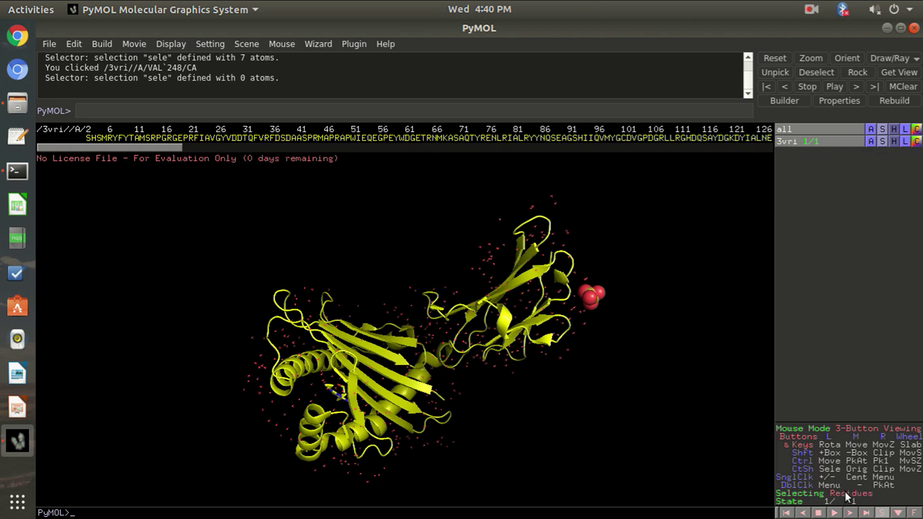
pyautogui.moveTo(100, 145); pyautogui.dragTo(695, 174)
pyautogui.click(663, 139)
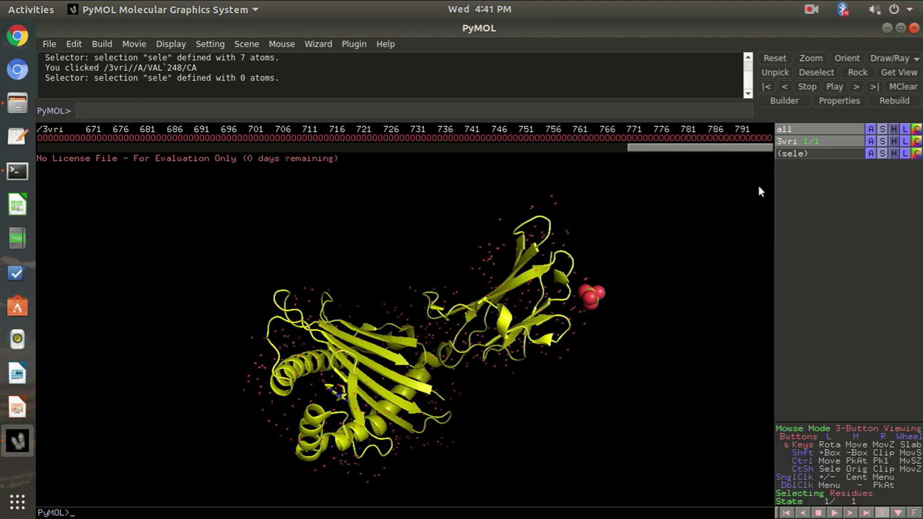
pyautogui.moveTo(769, 140); pyautogui.dragTo(3, 156)
pyautogui.moveTo(628, 145); pyautogui.dragTo(495, 152)
pyautogui.moveTo(691, 135); pyautogui.dragTo(9, 140)
pyautogui.moveTo(541, 149); pyautogui.dragTo(410, 156)
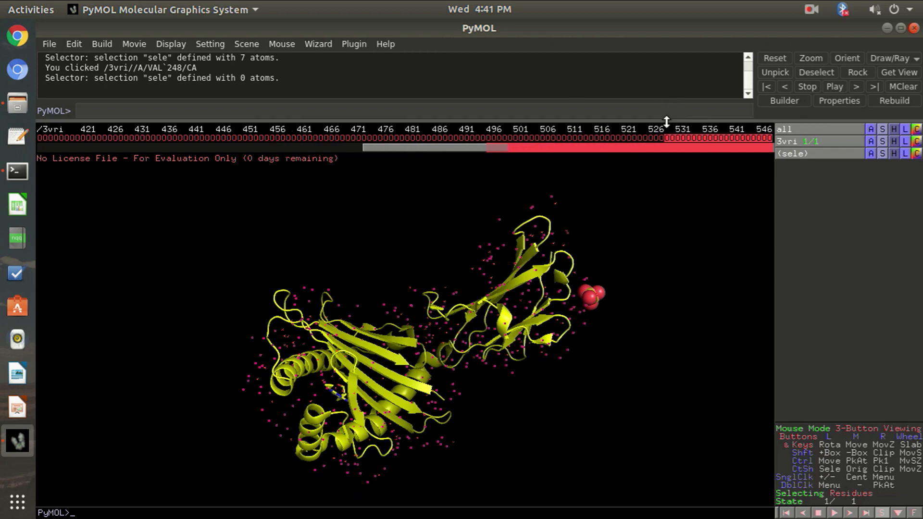
pyautogui.moveTo(660, 136); pyautogui.dragTo(39, 143)
pyautogui.moveTo(401, 147); pyautogui.dragTo(323, 157)
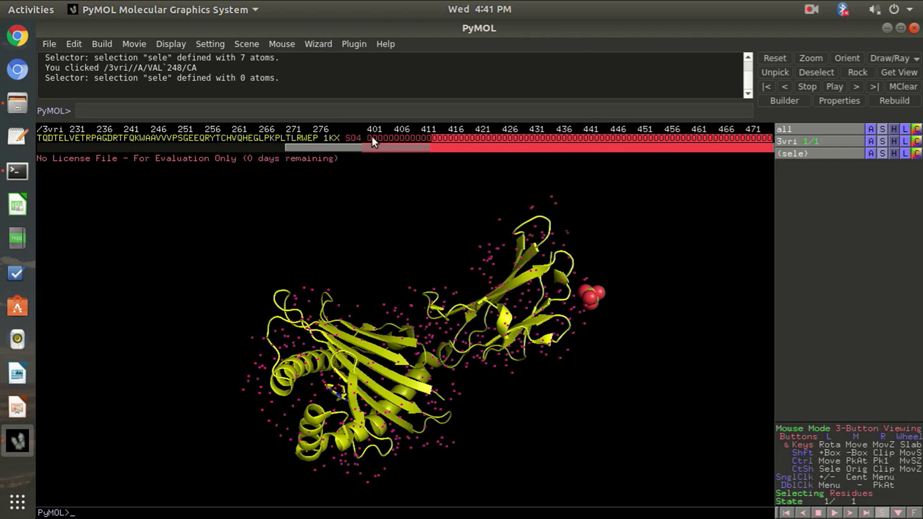
pyautogui.moveTo(370, 136); pyautogui.dragTo(432, 143)
pyautogui.moveTo(354, 136); pyautogui.dragTo(354, 135)
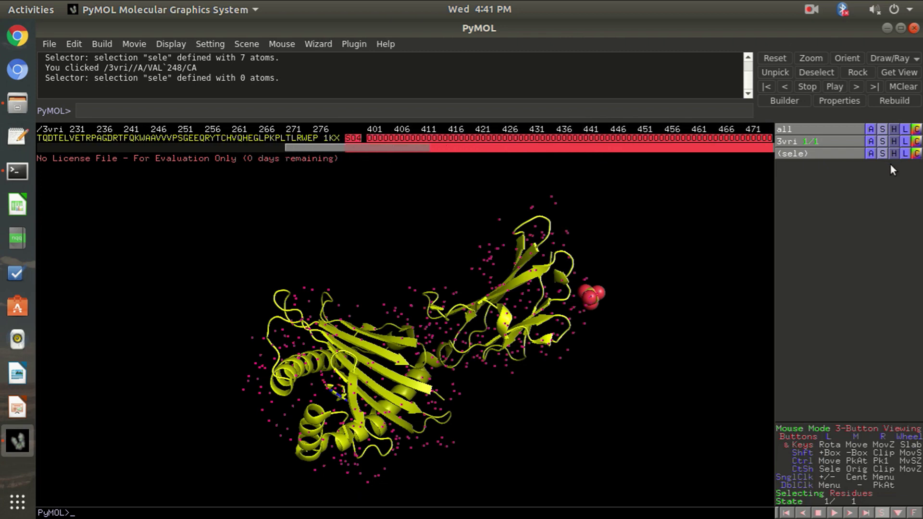
pyautogui.click(870, 154)
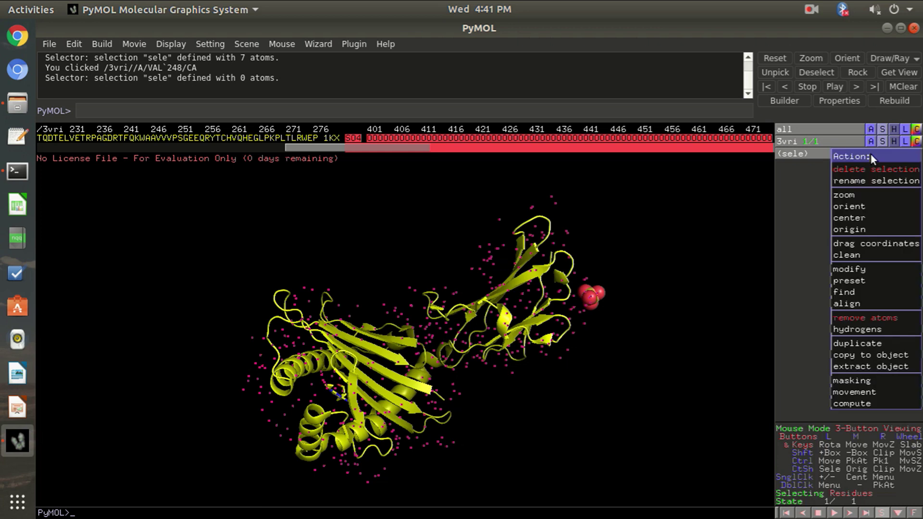
pyautogui.click(889, 318)
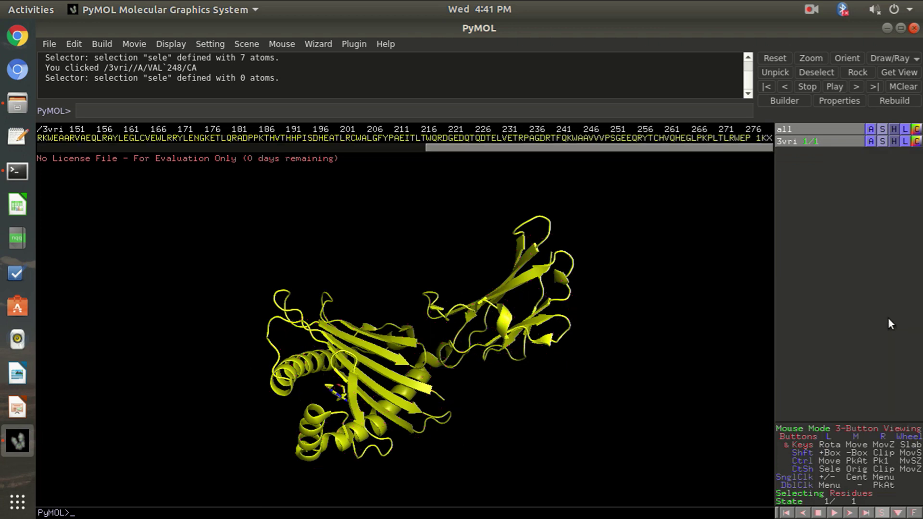
# Select the 1KX ligand at the end of the sequence and color it red.
pyautogui.moveTo(510, 413); pyautogui.dragTo(542, 230)
pyautogui.moveTo(288, 223); pyautogui.dragTo(383, 478)
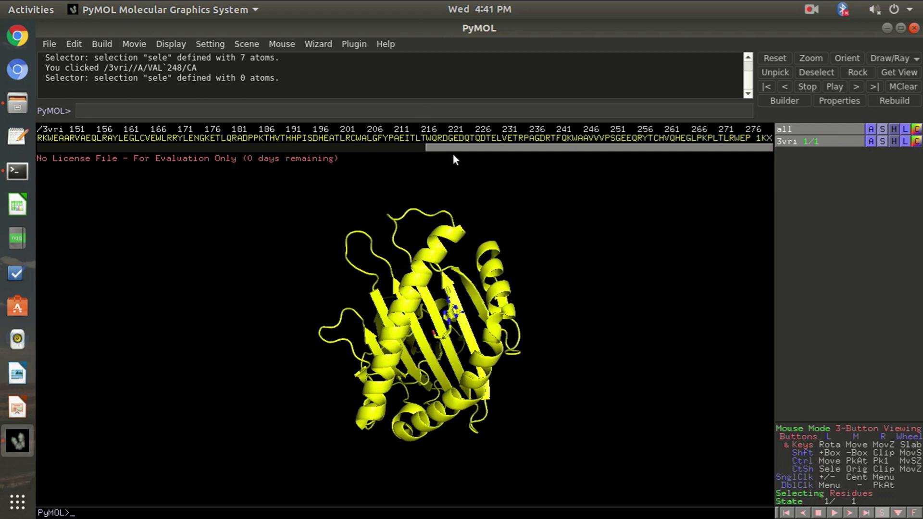
pyautogui.moveTo(454, 147); pyautogui.dragTo(497, 188)
pyautogui.click(767, 139)
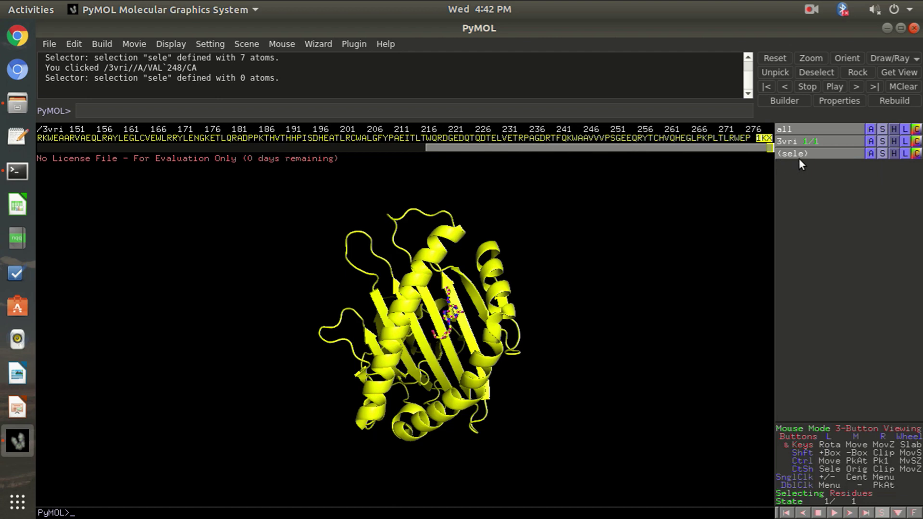
pyautogui.click(919, 157)
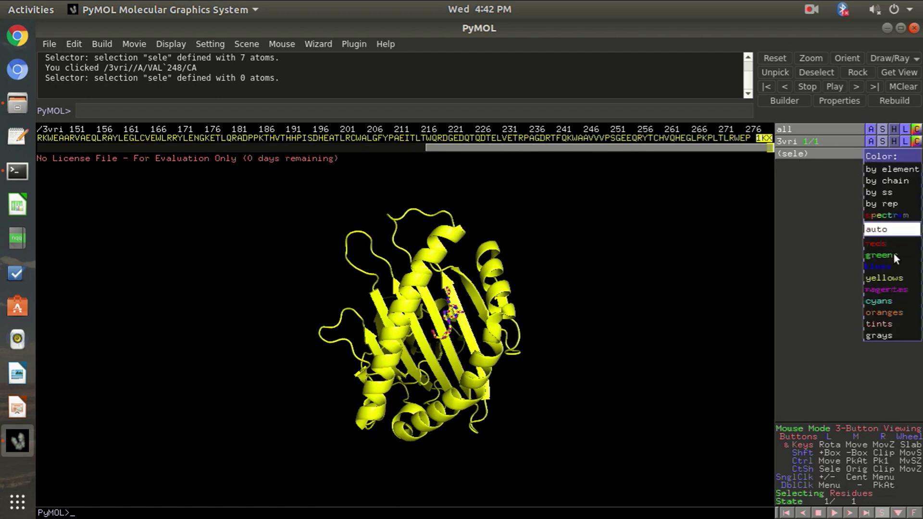
pyautogui.moveTo(891, 244)
pyautogui.click(835, 241)
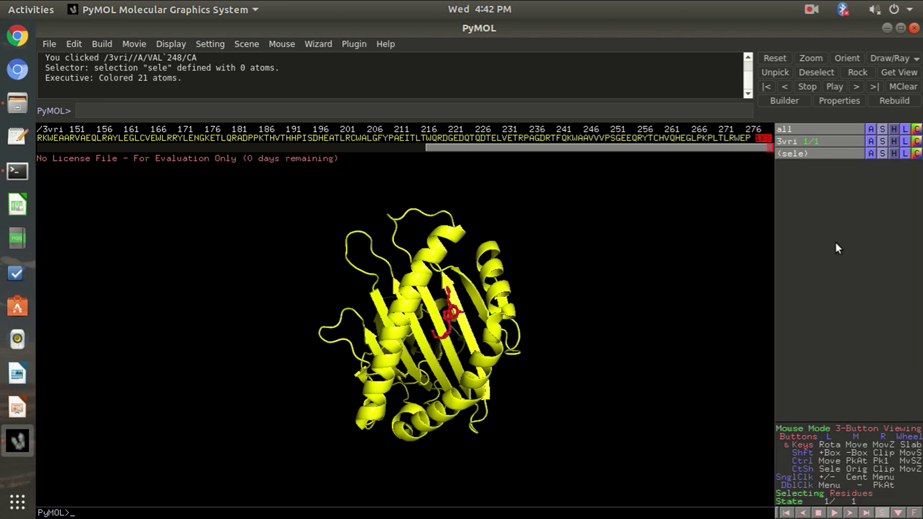
# Clear the ligand highlighting and color the entire 3vri object in a shade from the cyans.
pyautogui.moveTo(565, 253); pyautogui.dragTo(691, 363, button='right')
pyautogui.click(723, 296)
pyautogui.moveTo(503, 310)
pyautogui.mouseDown()
pyautogui.moveTo(497, 339)
pyautogui.moveTo(449, 347)
pyautogui.moveTo(493, 363)
pyautogui.moveTo(497, 325)
pyautogui.mouseUp()
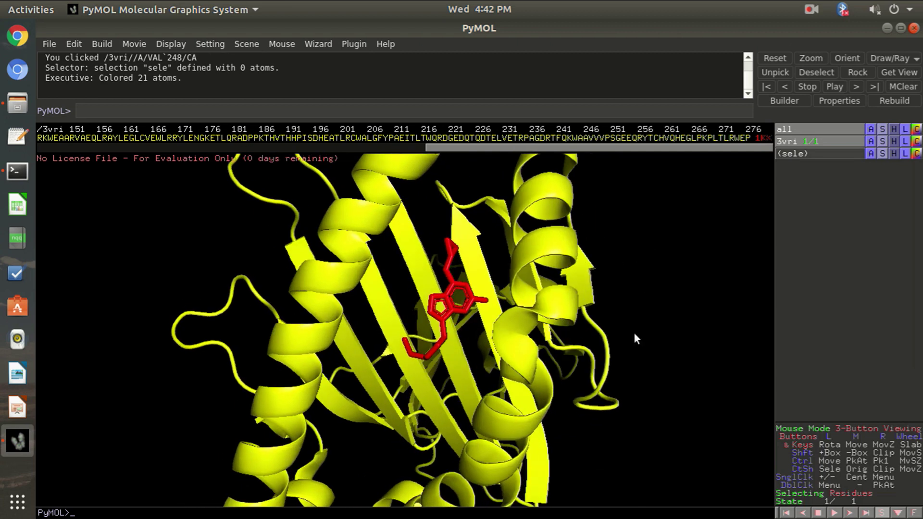
pyautogui.moveTo(659, 348); pyautogui.dragTo(592, 354, button='right')
pyautogui.moveTo(592, 354); pyautogui.dragTo(583, 331)
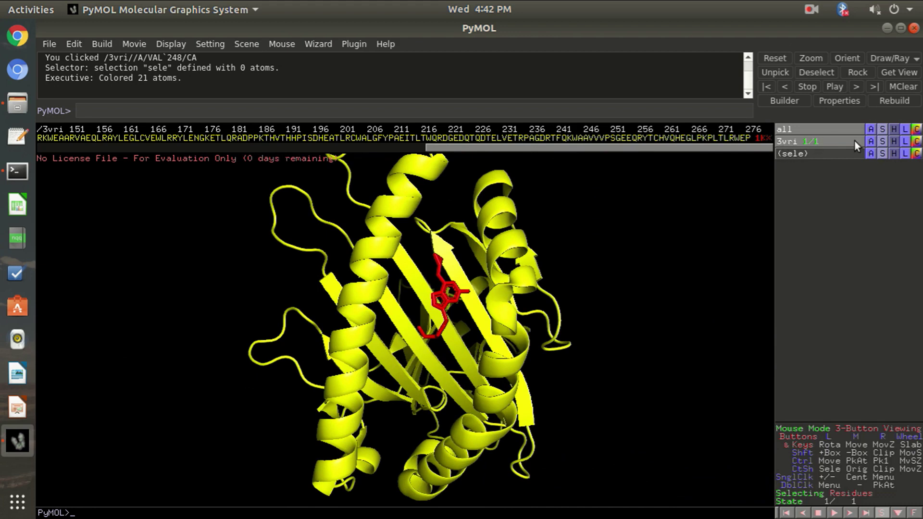
pyautogui.click(916, 141)
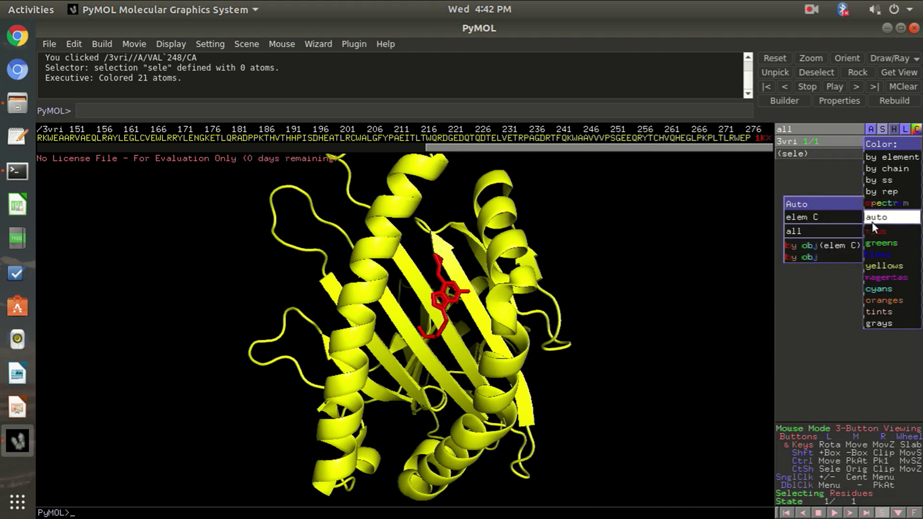
pyautogui.moveTo(871, 259)
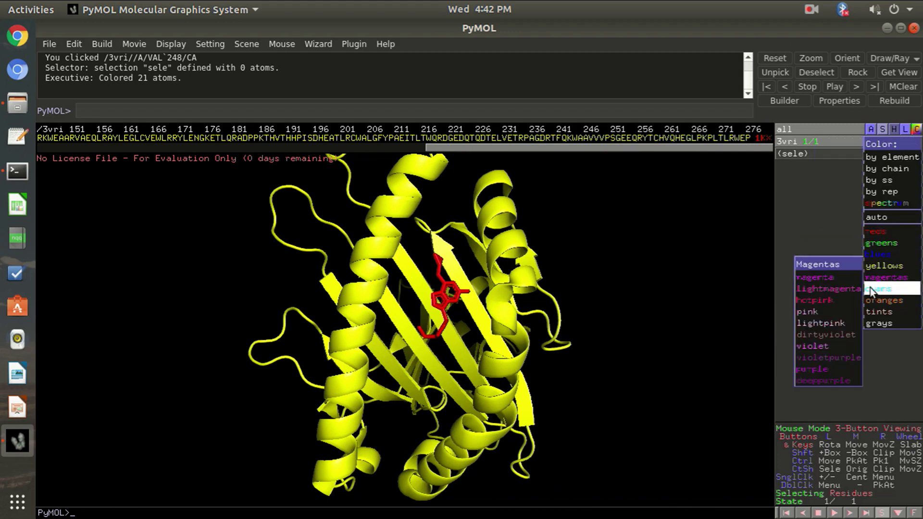
pyautogui.moveTo(870, 289)
pyautogui.click(848, 335)
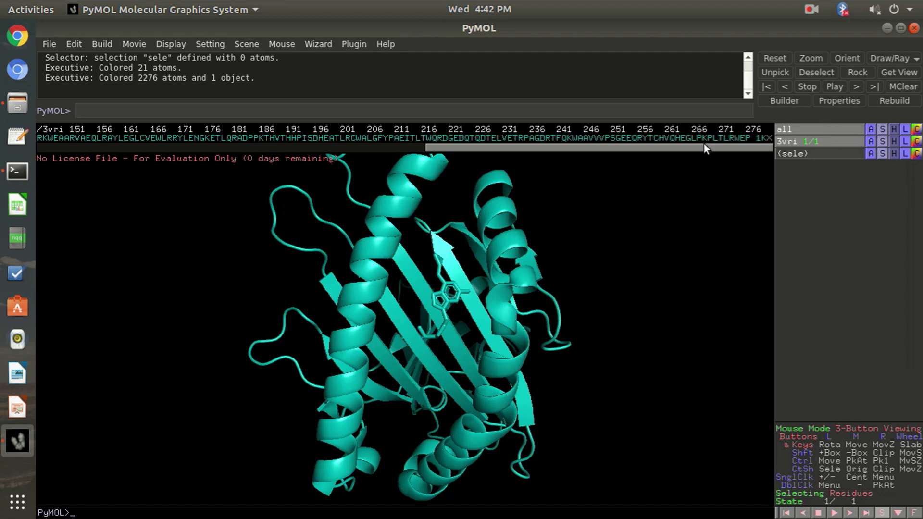
# Reselect the 1KX ligand, recolor it red, and clear the selection highlighting.
pyautogui.click(764, 138)
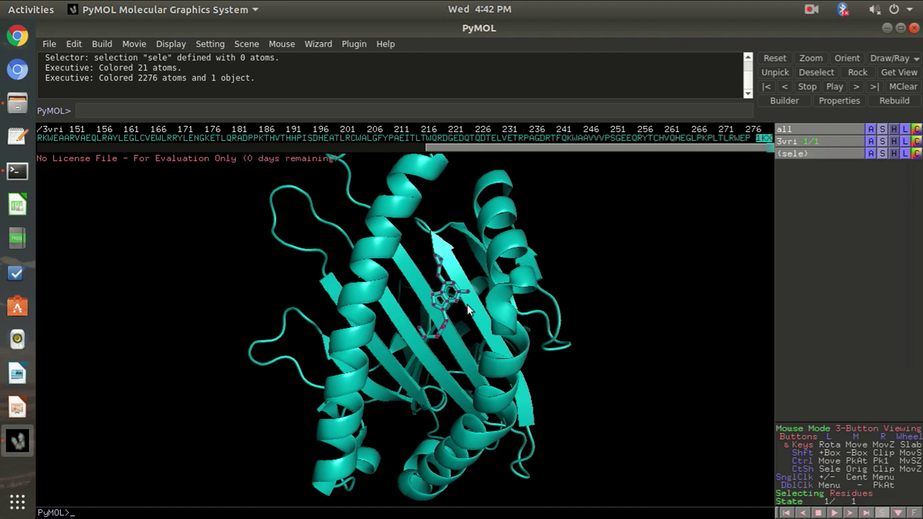
pyautogui.click(916, 153)
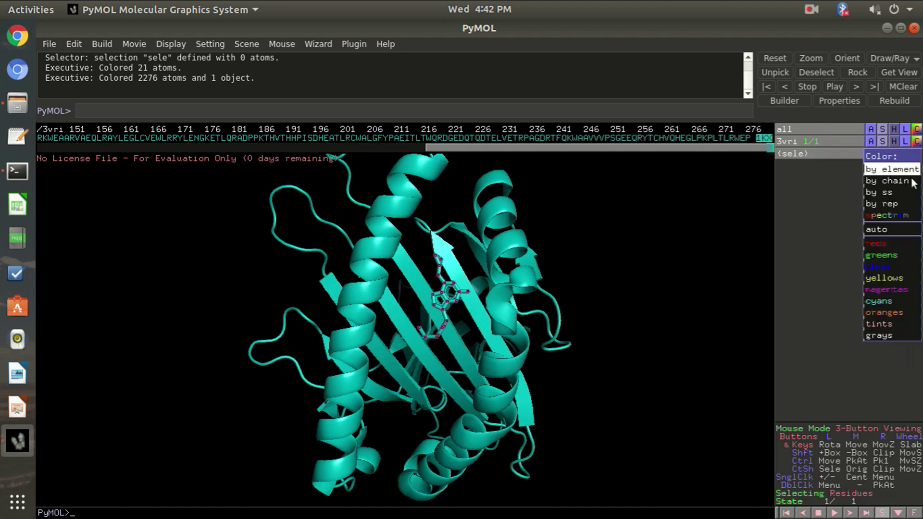
pyautogui.moveTo(884, 244)
pyautogui.click(816, 246)
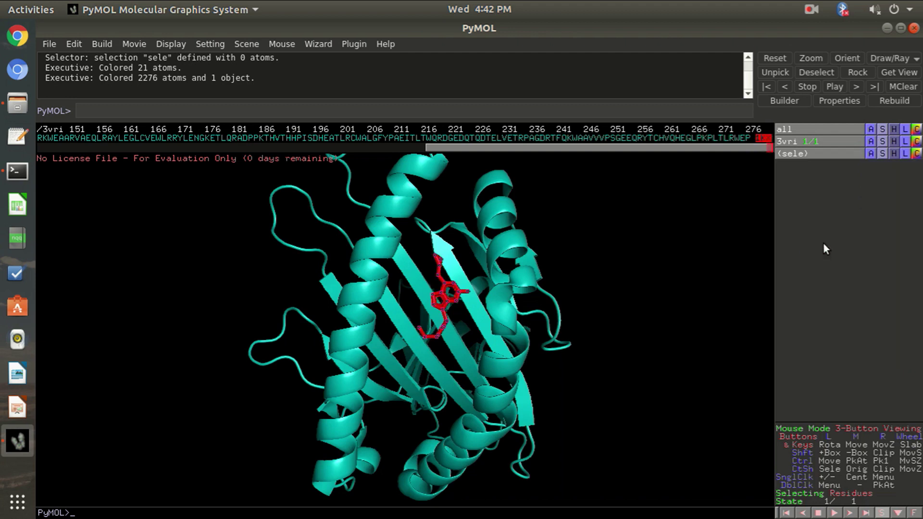
pyautogui.click(610, 286)
# Set the viewer background color to white.
pyautogui.moveTo(599, 357); pyautogui.dragTo(651, 315)
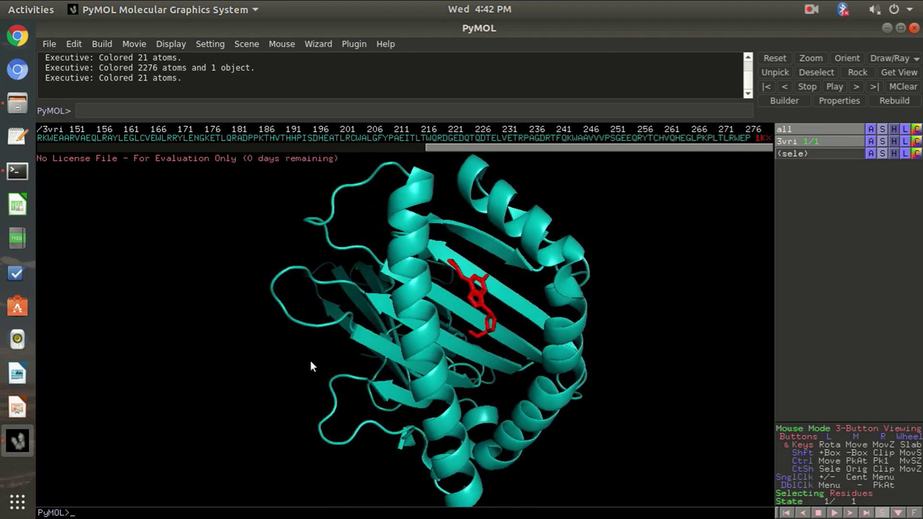
pyautogui.moveTo(311, 362); pyautogui.dragTo(312, 358)
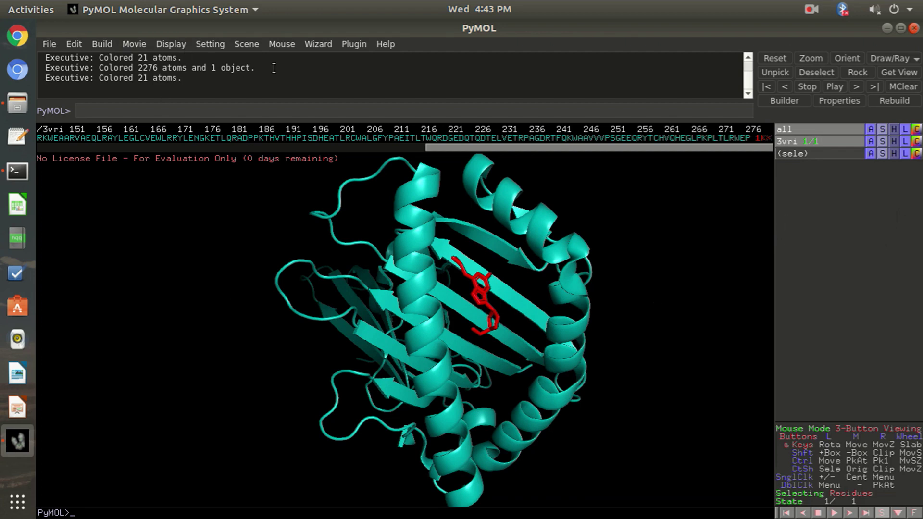
pyautogui.moveTo(651, 374); pyautogui.dragTo(509, 294)
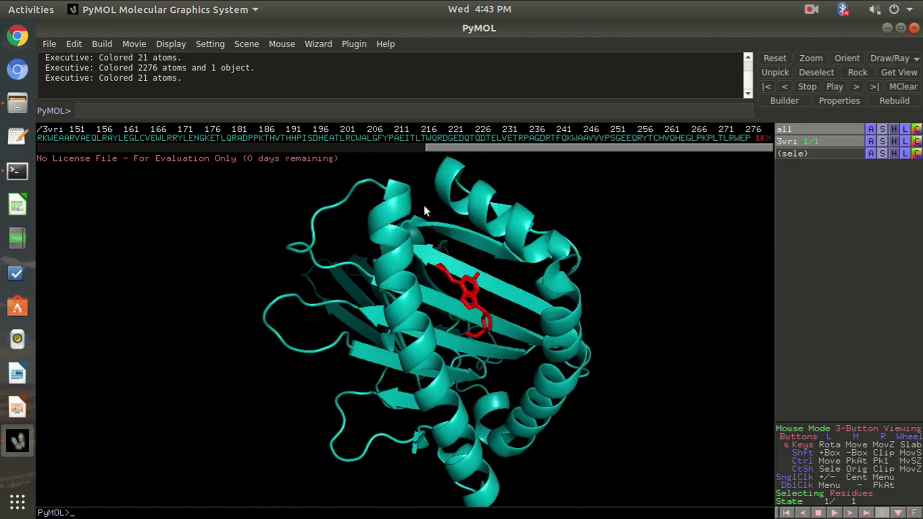
pyautogui.click(48, 45)
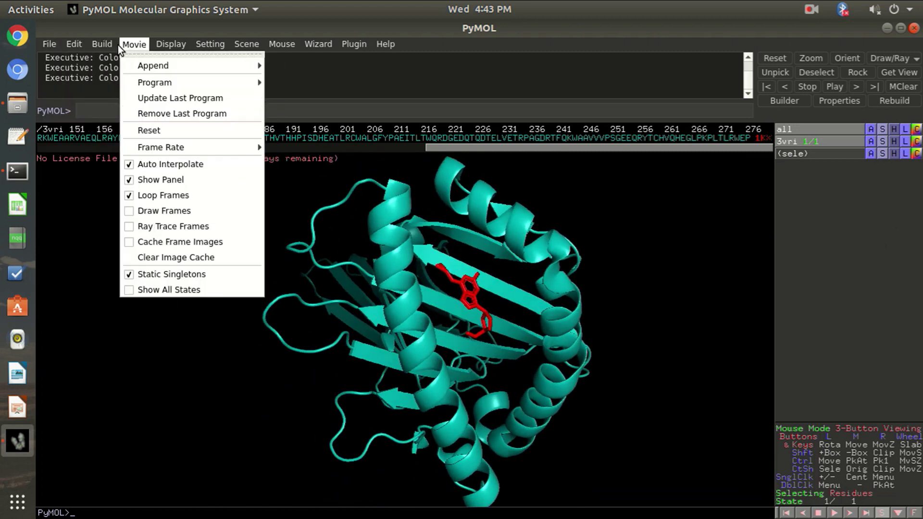
pyautogui.moveTo(195, 45)
pyautogui.moveTo(249, 227)
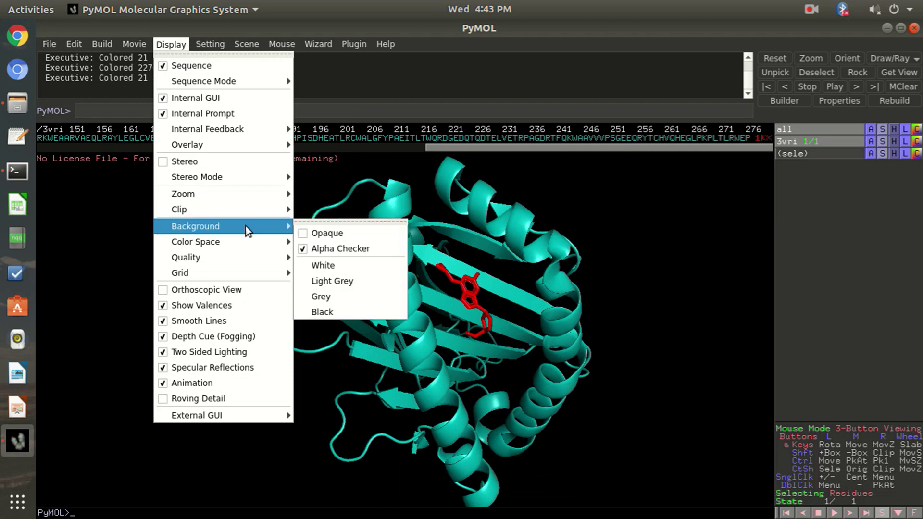
pyautogui.click(329, 267)
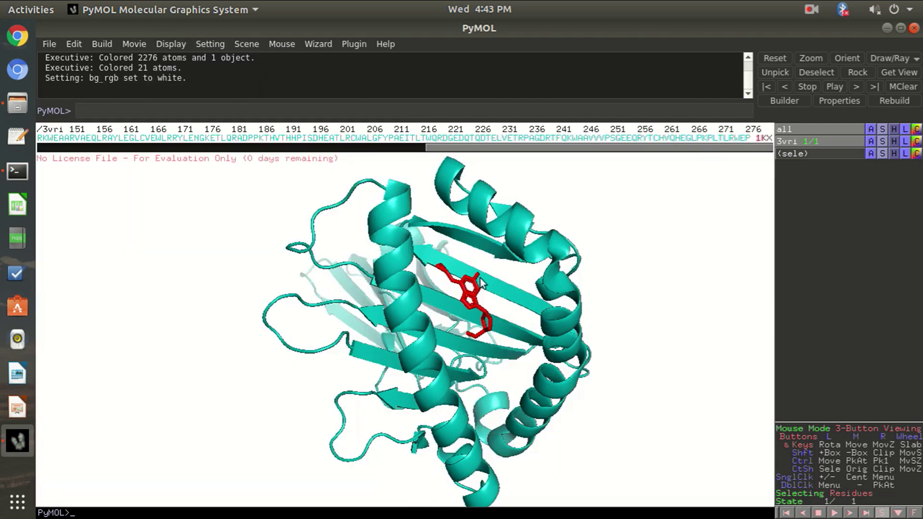
pyautogui.moveTo(647, 380); pyautogui.dragTo(554, 387)
pyautogui.moveTo(333, 322); pyautogui.dragTo(303, 323)
pyautogui.click(171, 44)
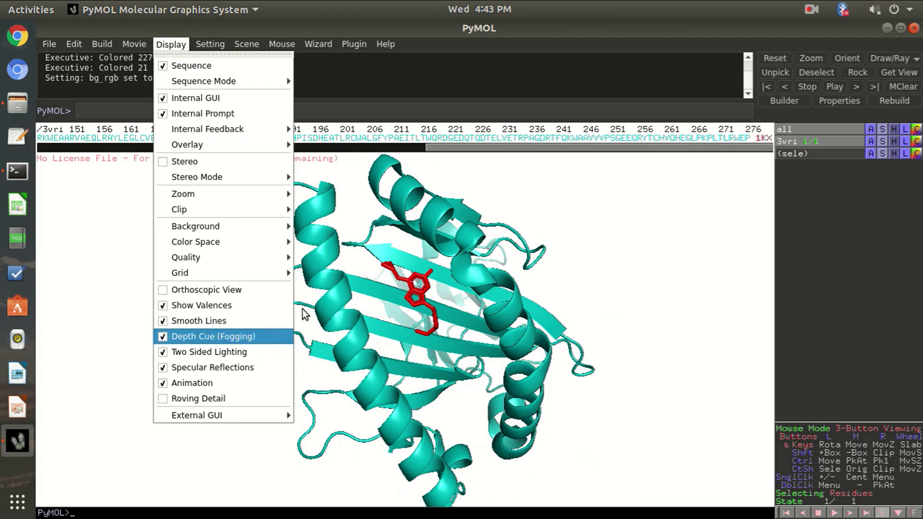
pyautogui.click(650, 223)
pyautogui.moveTo(562, 405); pyautogui.dragTo(472, 477)
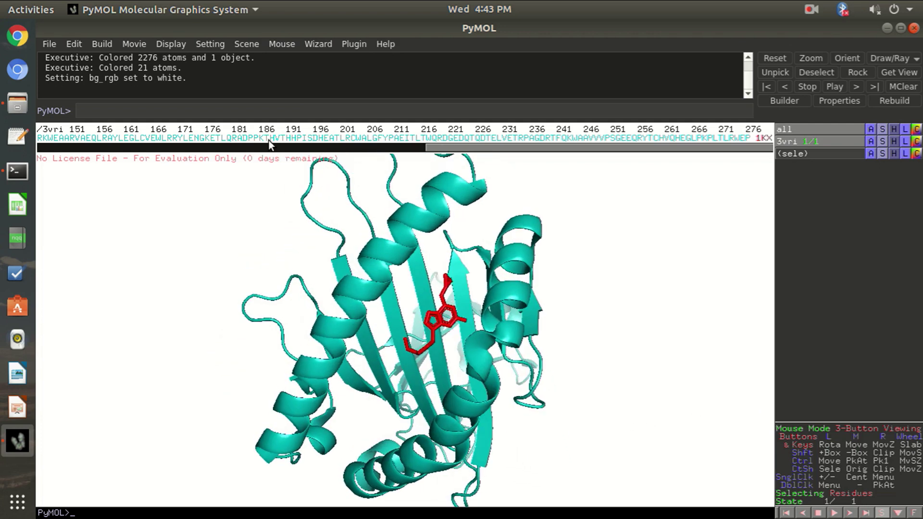
# Set the cartoon transparency to 40%.
pyautogui.click(204, 46)
pyautogui.moveTo(331, 135)
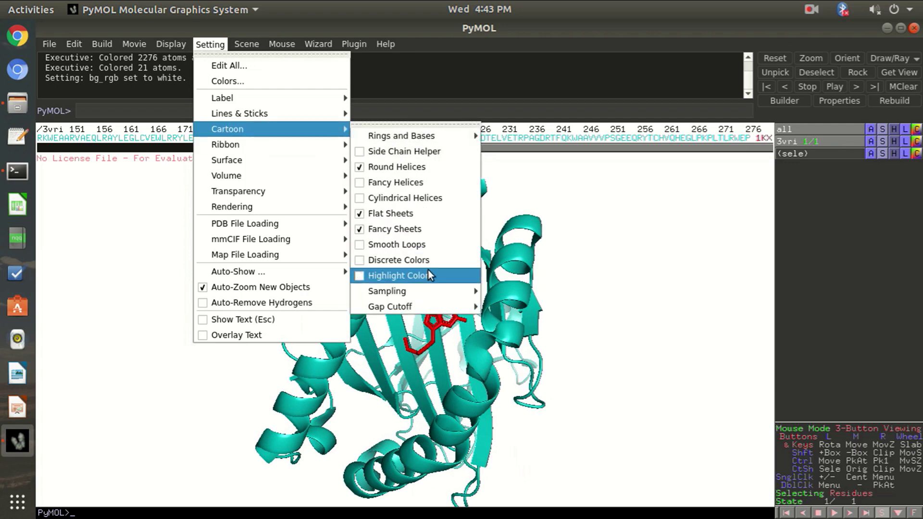
pyautogui.moveTo(303, 190)
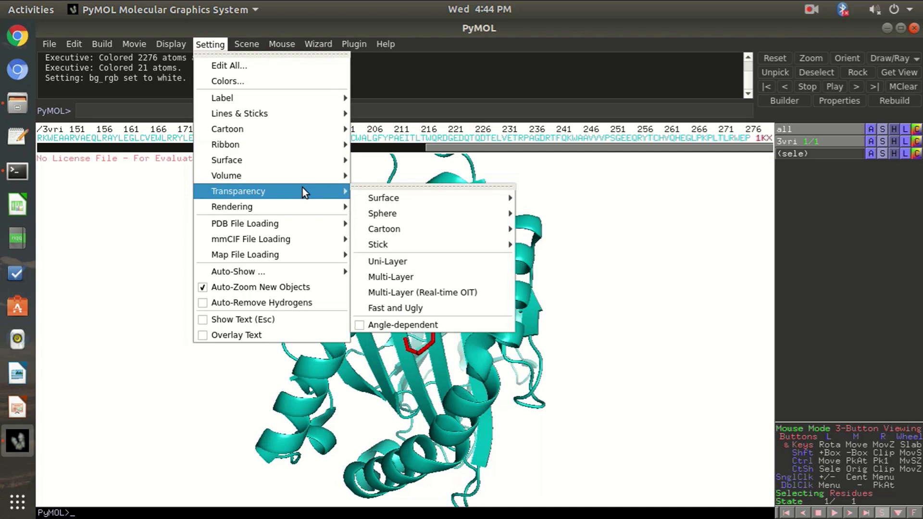
pyautogui.moveTo(468, 234)
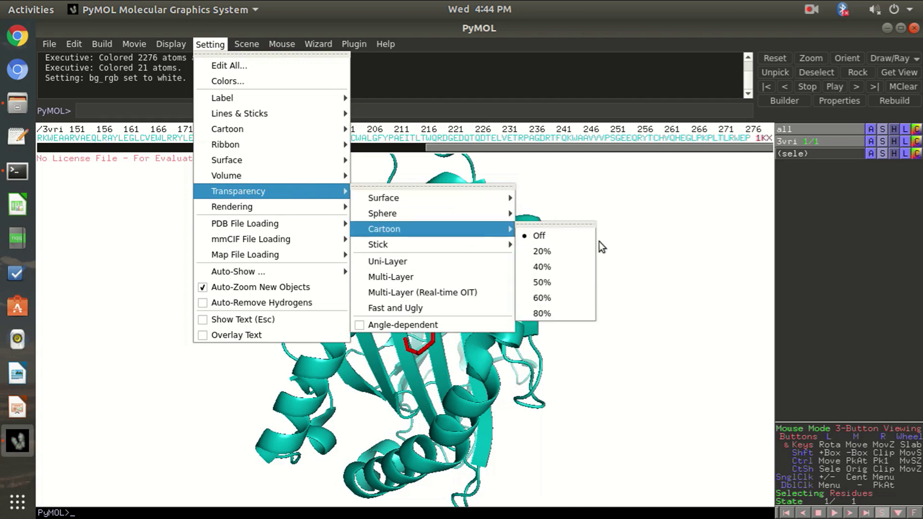
pyautogui.click(561, 272)
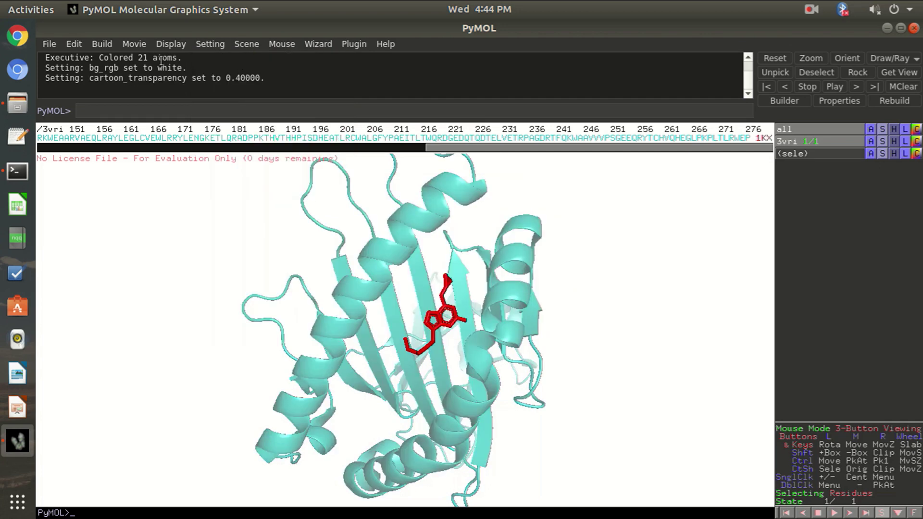
# Set the cartoon transparency to 60% and inspect the protein and ligand from another angle.
pyautogui.click(221, 42)
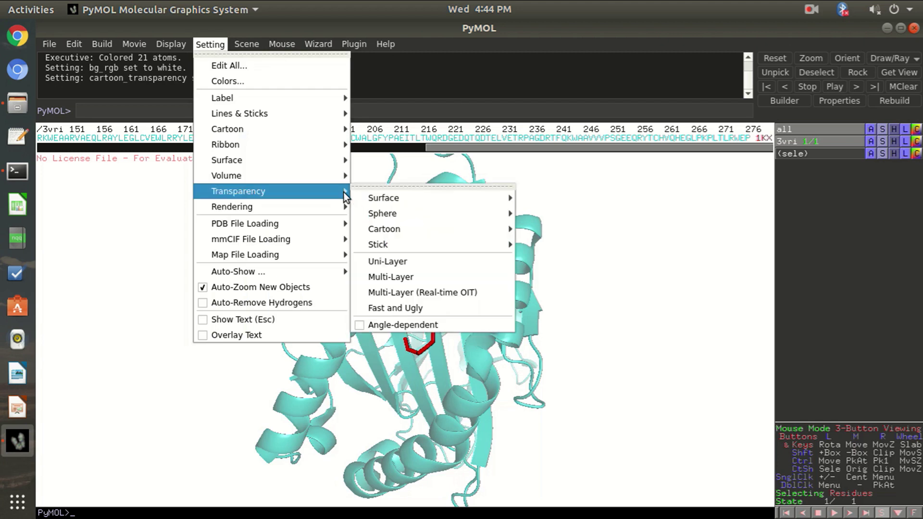
pyautogui.moveTo(325, 193)
pyautogui.moveTo(448, 226)
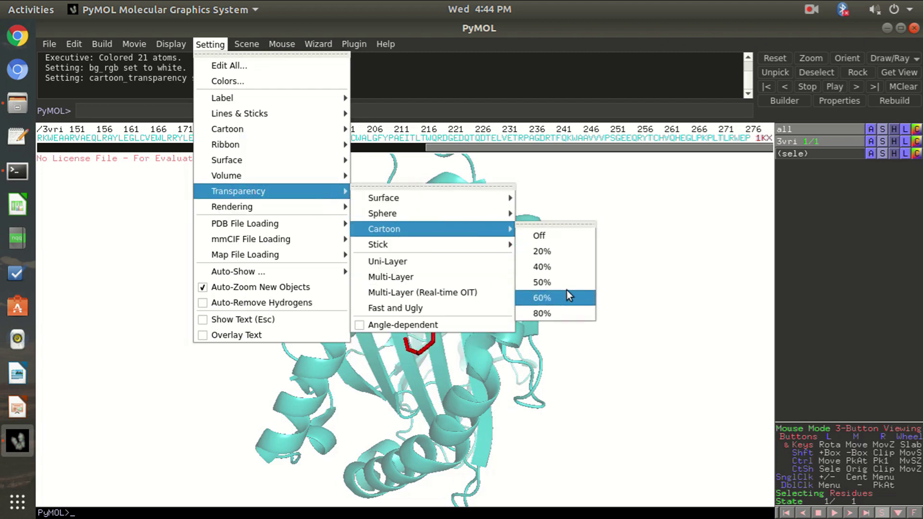
pyautogui.click(567, 295)
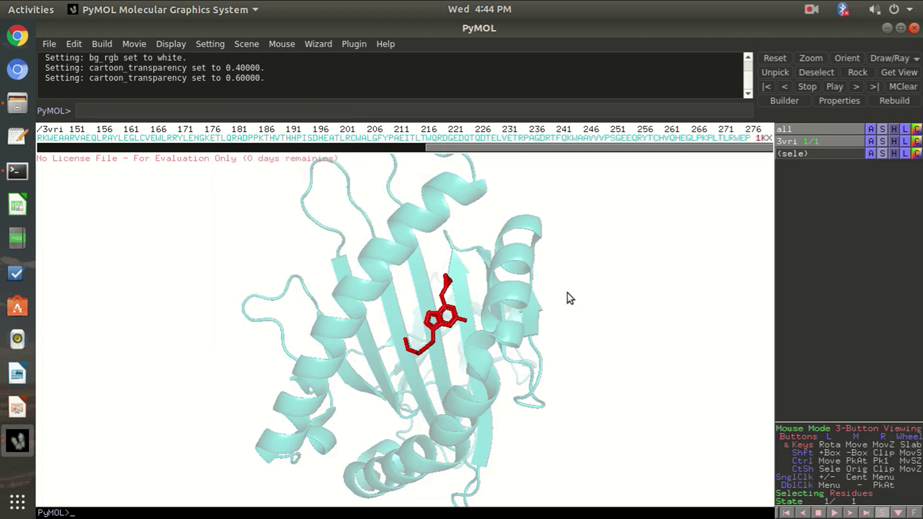
pyautogui.moveTo(569, 396); pyautogui.dragTo(603, 340)
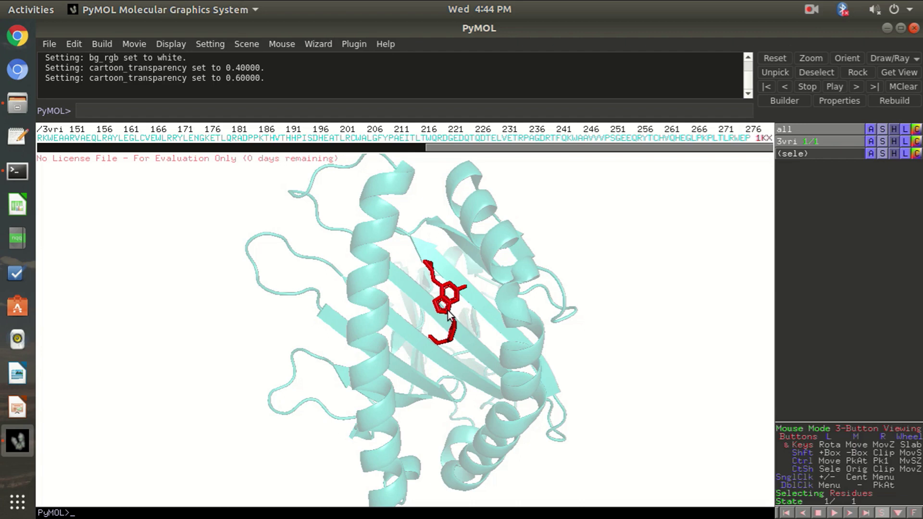
pyautogui.click(210, 43)
pyautogui.moveTo(256, 44)
pyautogui.moveTo(210, 44)
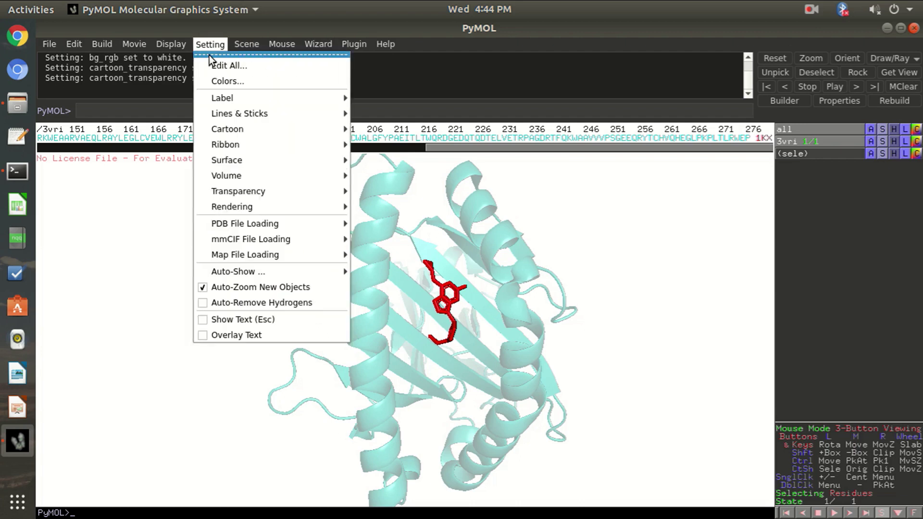
pyautogui.click(754, 239)
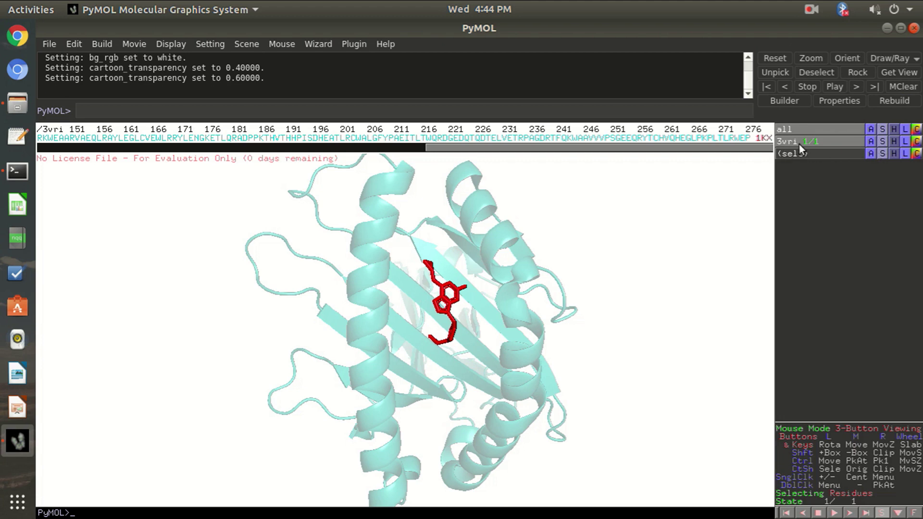
# Show the 3vri object as a surface and inspect the pocket around the red ligand.
pyautogui.click(884, 142)
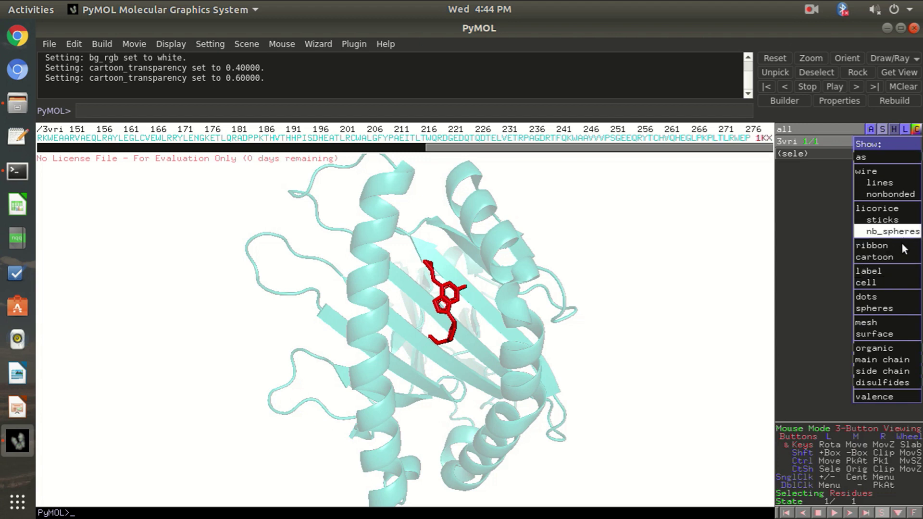
pyautogui.click(899, 333)
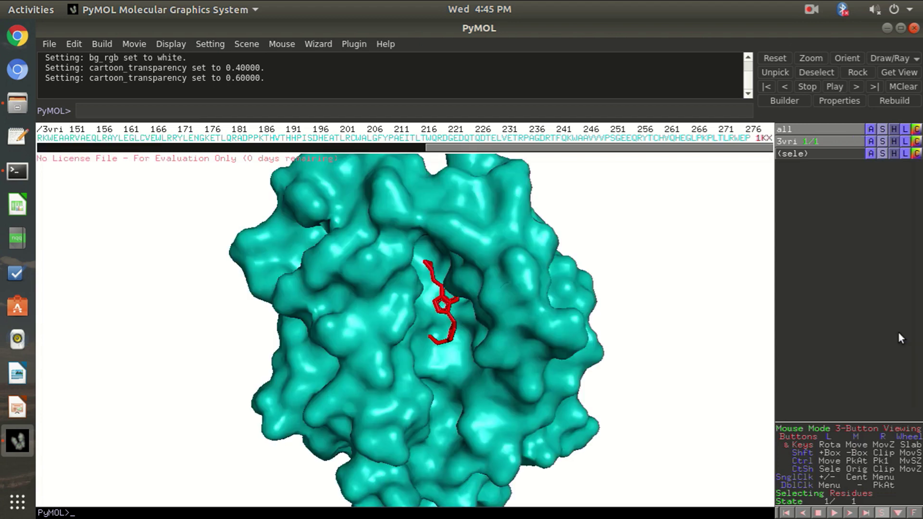
pyautogui.moveTo(596, 362); pyautogui.dragTo(641, 271)
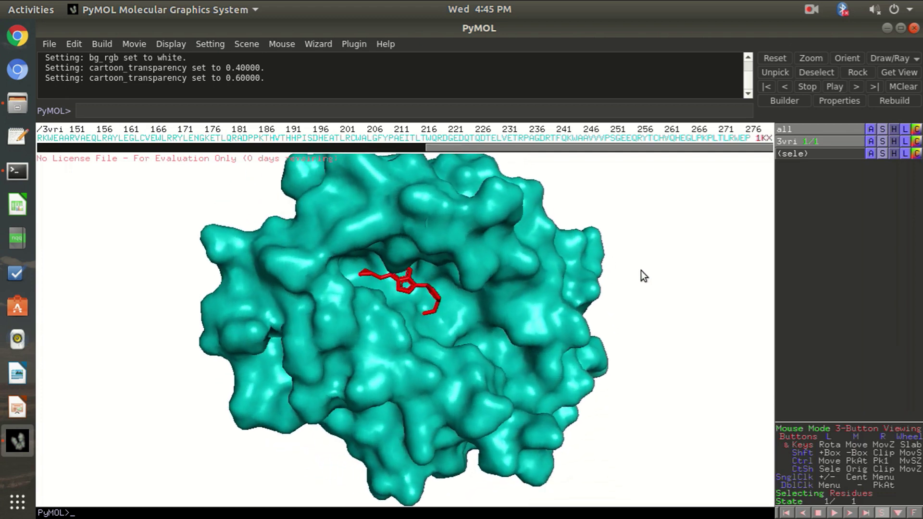
pyautogui.moveTo(335, 255); pyautogui.dragTo(380, 248)
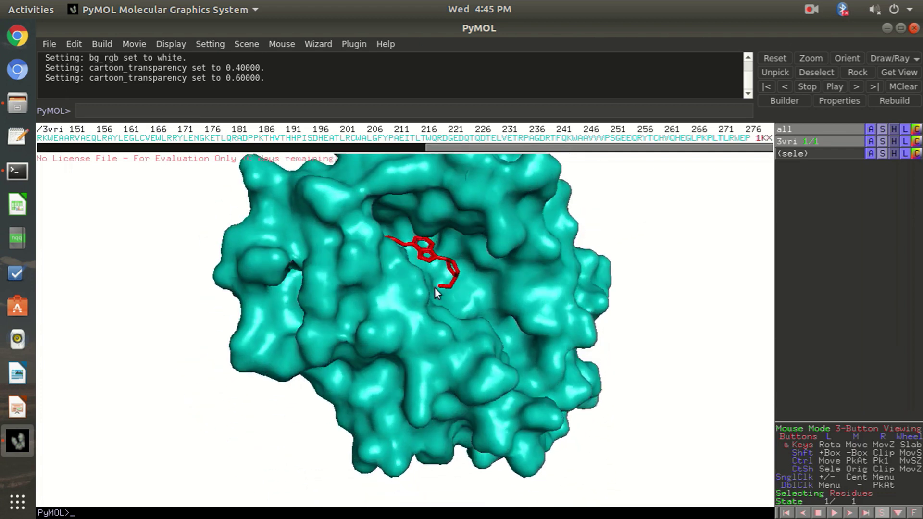
pyautogui.moveTo(685, 255); pyautogui.dragTo(667, 270)
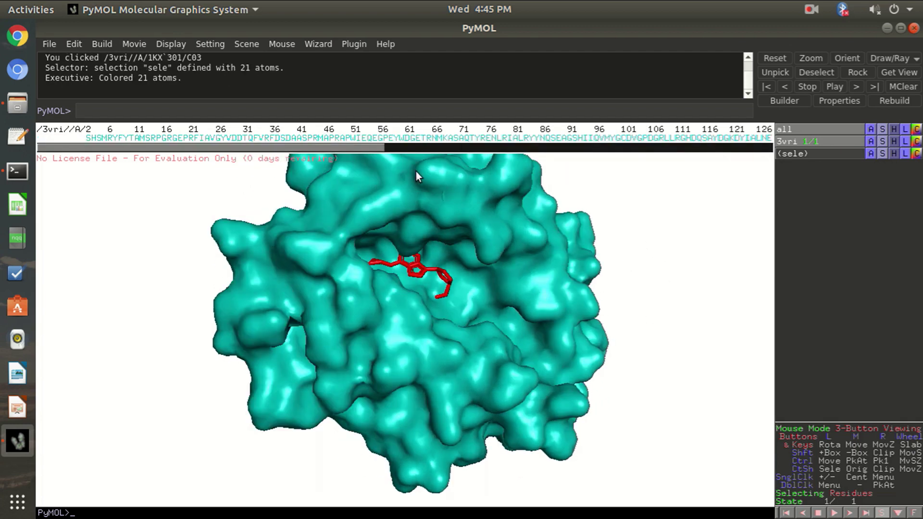
# Select the GETRNMKASAQT stretch plus two single V residues and one E residue in the sequence, color them green, and clear the selection.
pyautogui.moveTo(410, 138); pyautogui.dragTo(472, 143)
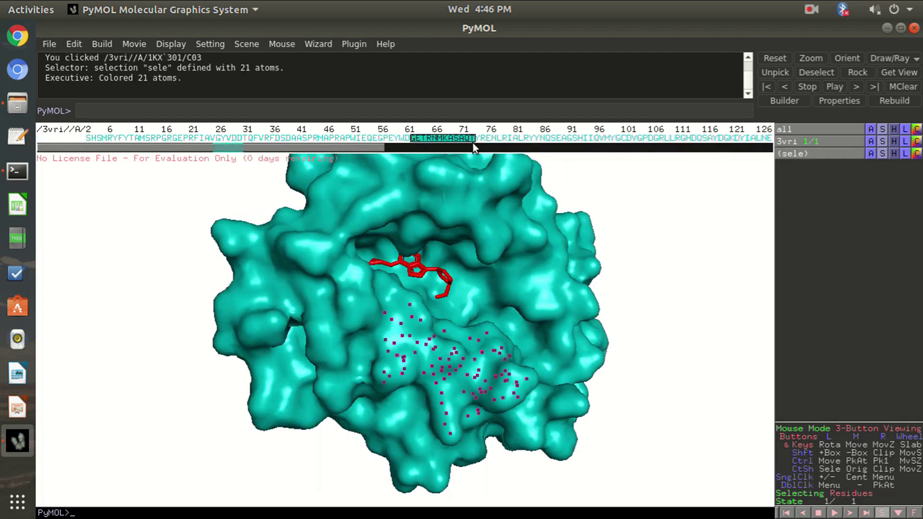
pyautogui.click(212, 138)
pyautogui.click(260, 138)
pyautogui.click(558, 138)
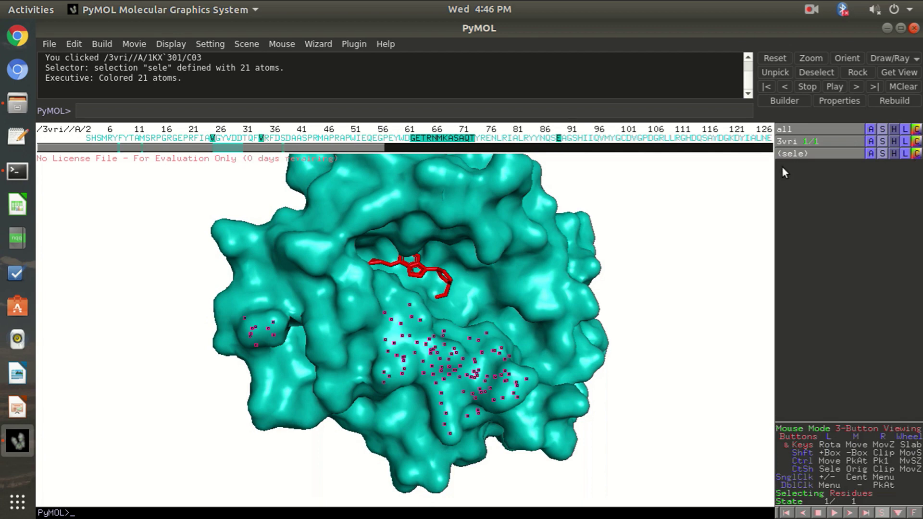
pyautogui.click(916, 153)
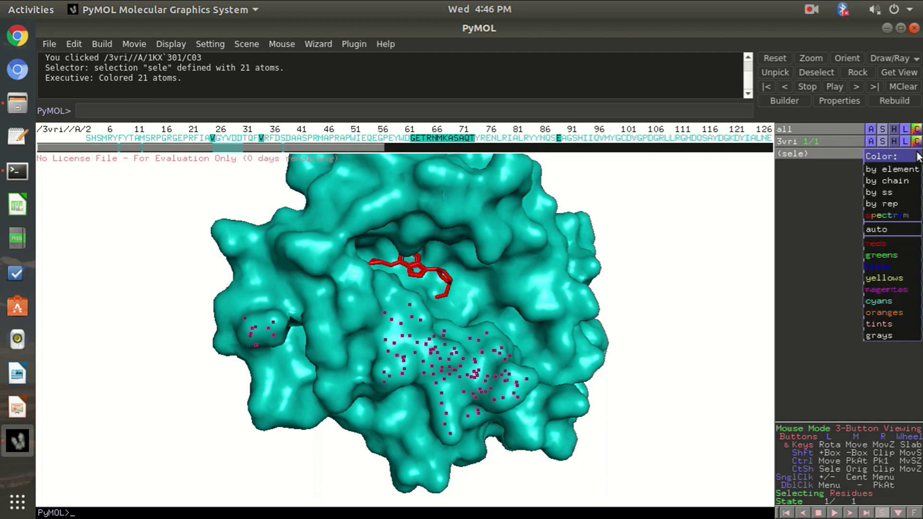
pyautogui.moveTo(881, 255)
pyautogui.click(826, 255)
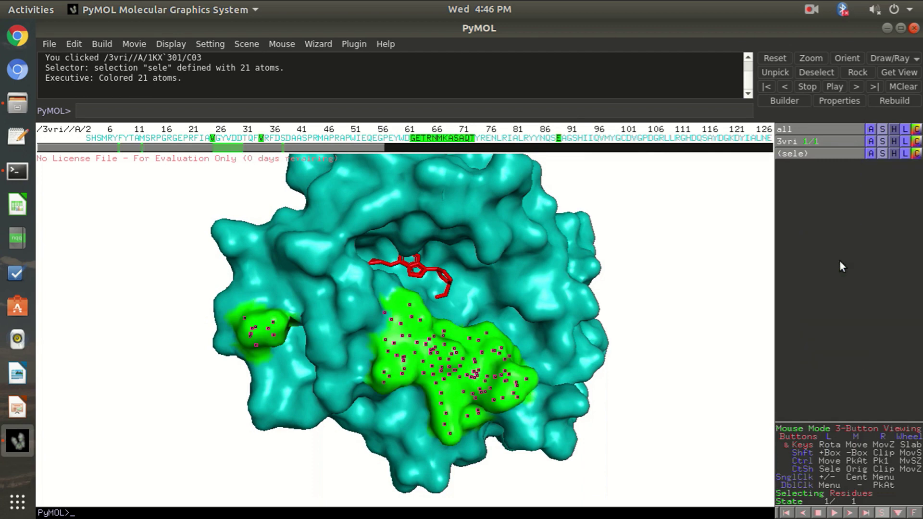
pyautogui.click(657, 258)
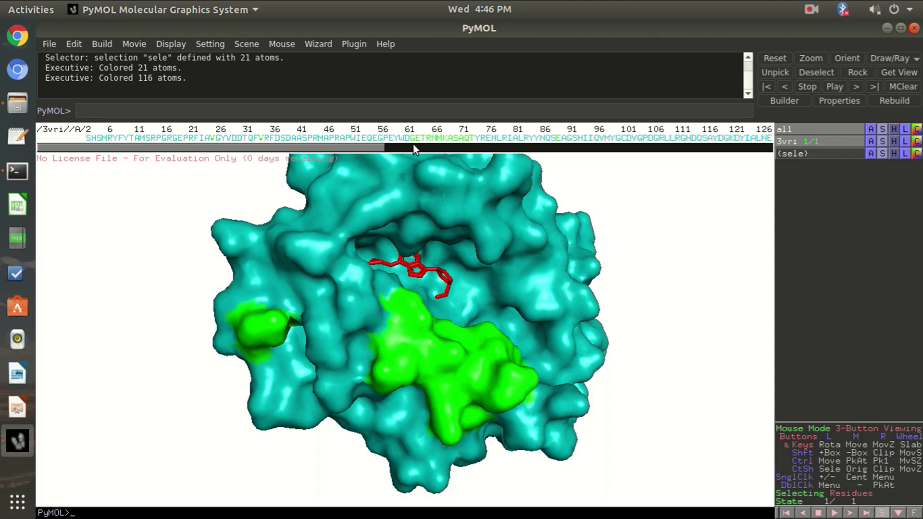
# Hide the surface of the 3vri object and show it as a mesh instead.
pyautogui.moveTo(376, 151); pyautogui.dragTo(702, 160)
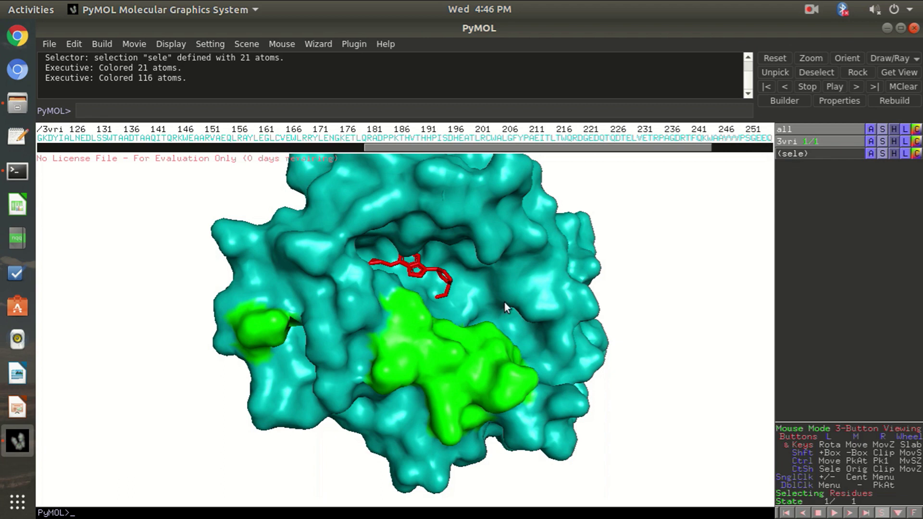
pyautogui.click(894, 142)
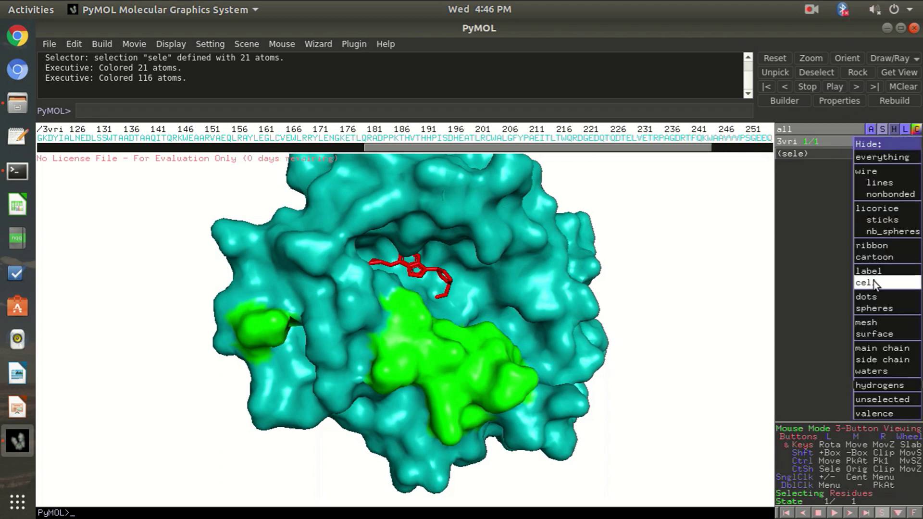
pyautogui.click(877, 334)
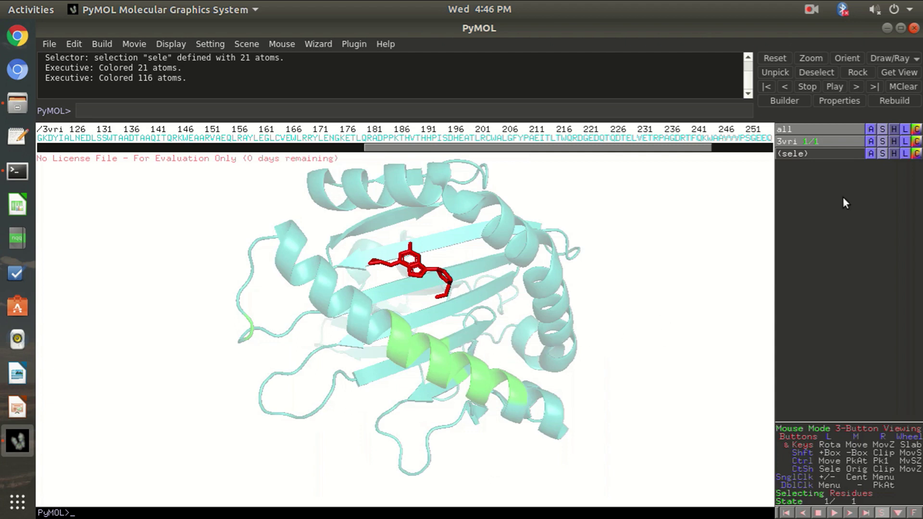
pyautogui.click(884, 142)
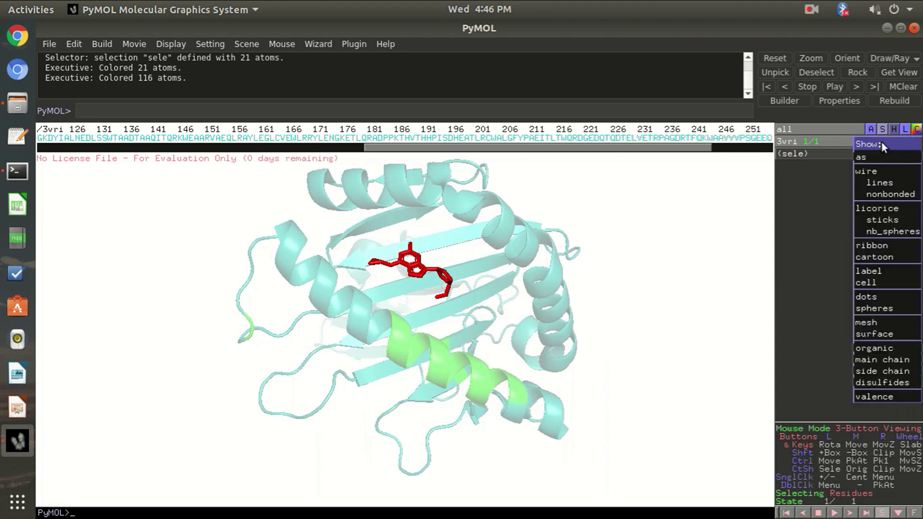
pyautogui.click(883, 328)
pyautogui.moveTo(567, 292); pyautogui.dragTo(559, 319)
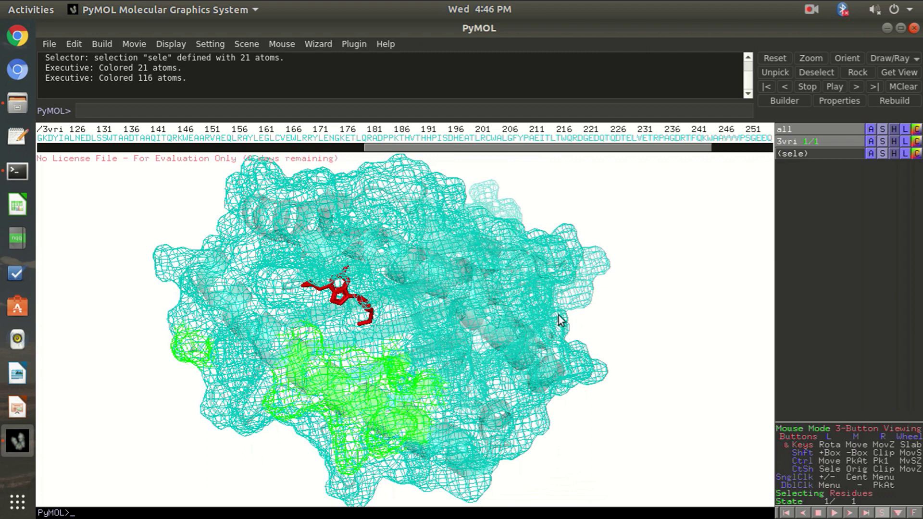
# Hide the cartoon representation of the 3vri object and inspect the mesh around the ligand.
pyautogui.click(894, 141)
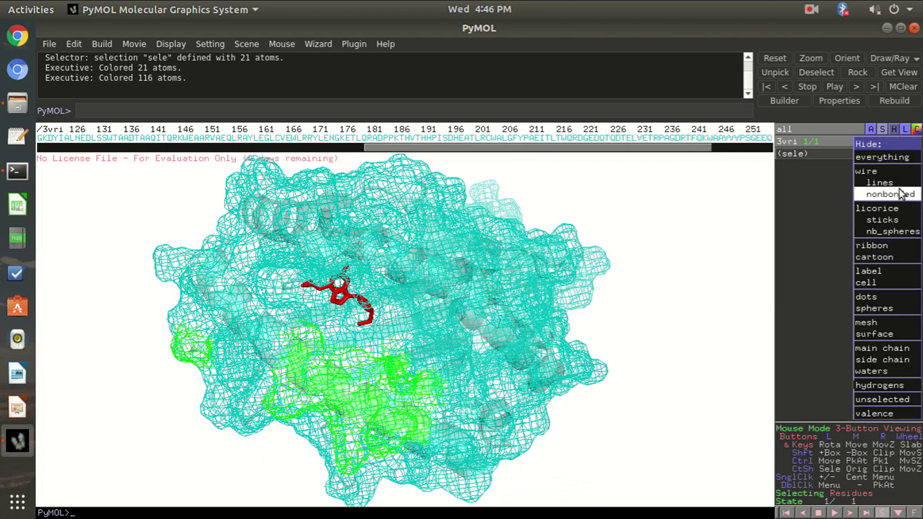
pyautogui.click(880, 258)
pyautogui.moveTo(449, 350); pyautogui.dragTo(385, 362)
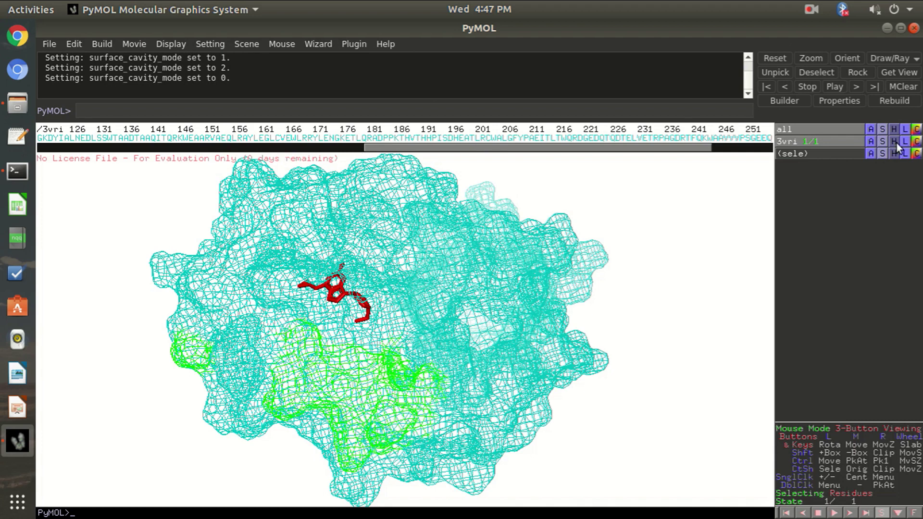
# Show the 3vri object as a surface again and hide its mesh representation.
pyautogui.click(884, 140)
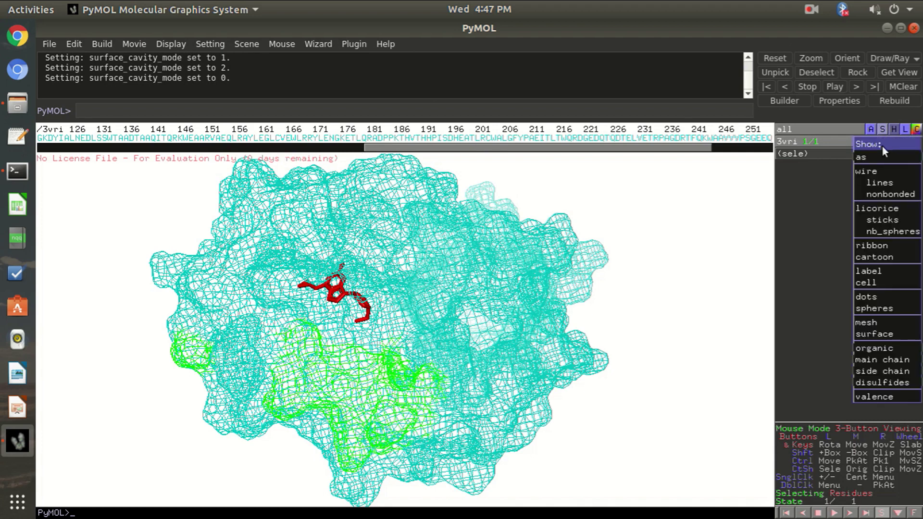
pyautogui.click(886, 336)
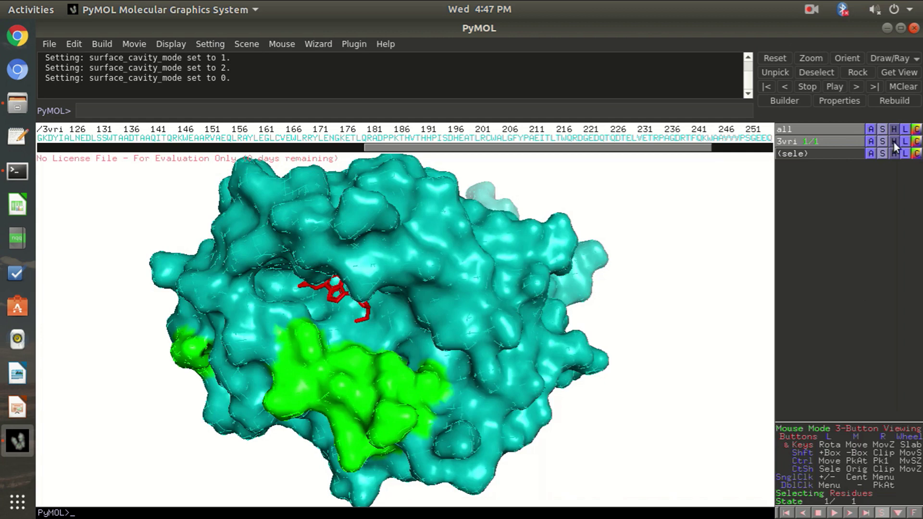
pyautogui.click(894, 142)
pyautogui.click(897, 326)
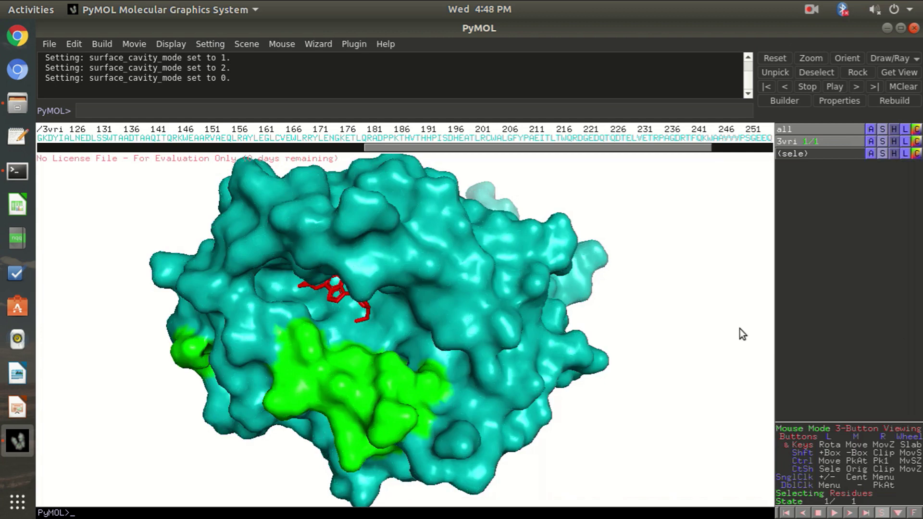
pyautogui.moveTo(457, 299)
pyautogui.mouseDown()
pyautogui.moveTo(472, 275)
pyautogui.moveTo(464, 297)
pyautogui.mouseUp()
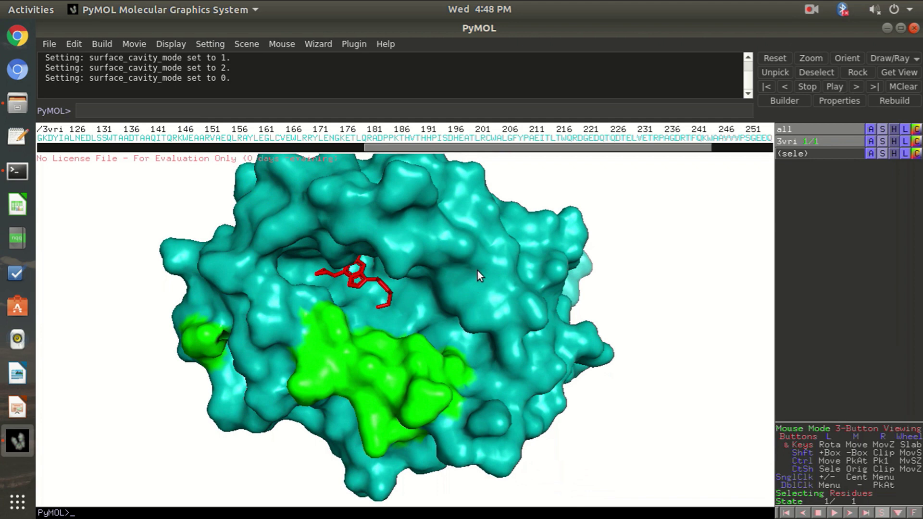
# Set the surface display to Cavities and Pockets (Culled) and inspect the cavities around the red ligand.
pyautogui.click(209, 46)
pyautogui.moveTo(318, 160)
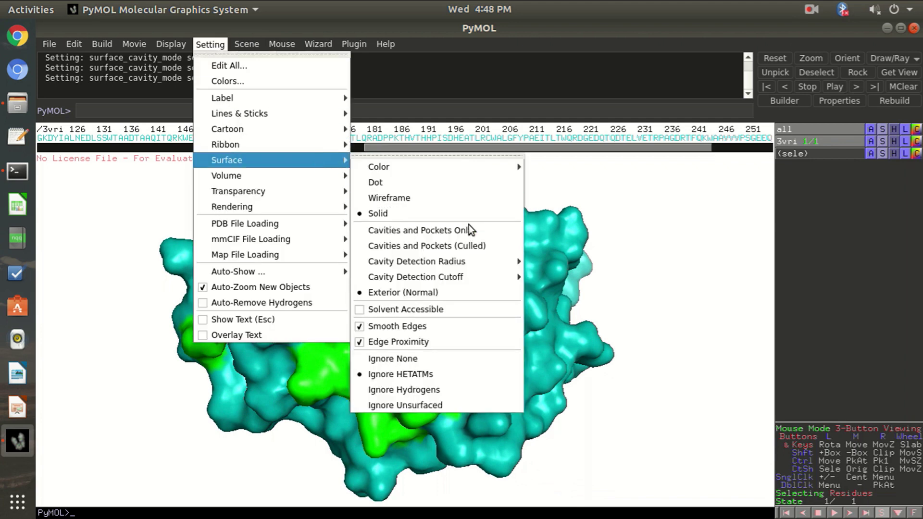
pyautogui.click(471, 244)
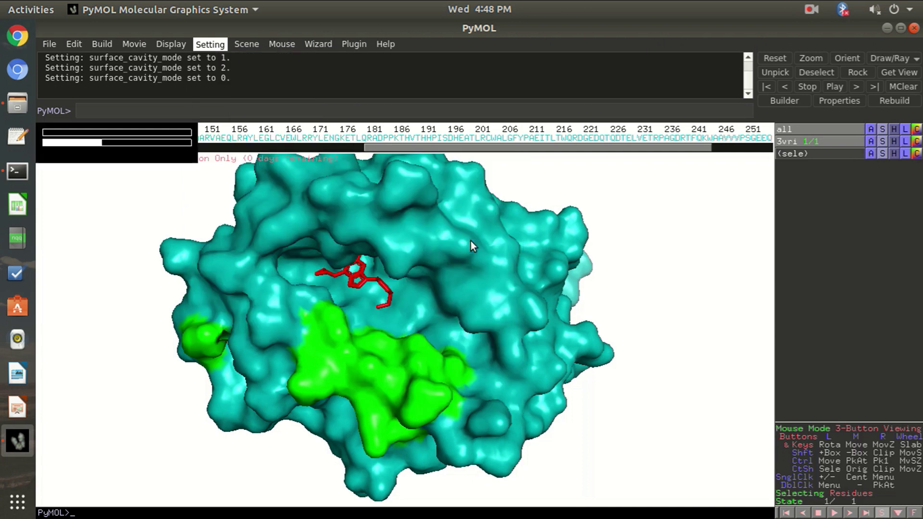
pyautogui.moveTo(497, 252); pyautogui.dragTo(433, 181)
pyautogui.moveTo(491, 361); pyautogui.dragTo(370, 349)
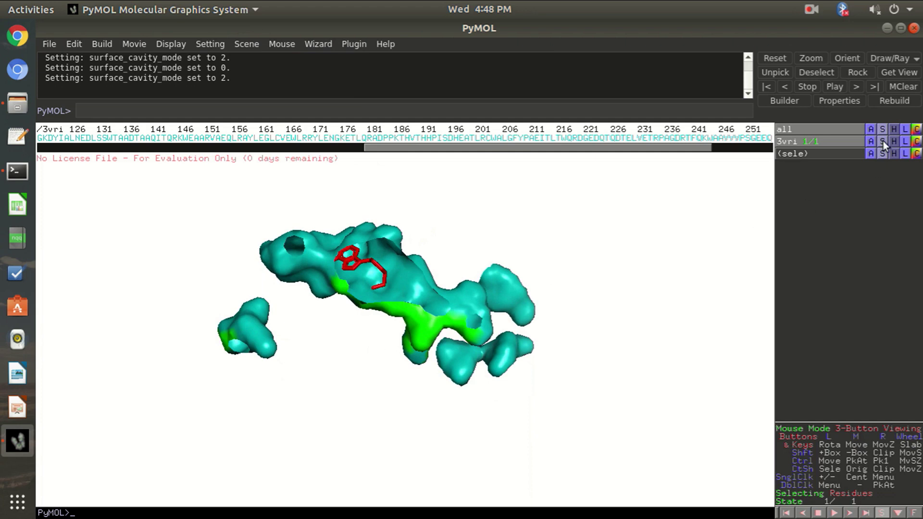
# Return the surface display to Exterior (Normal) and view the ligand in its pocket.
pyautogui.click(211, 44)
pyautogui.moveTo(273, 166)
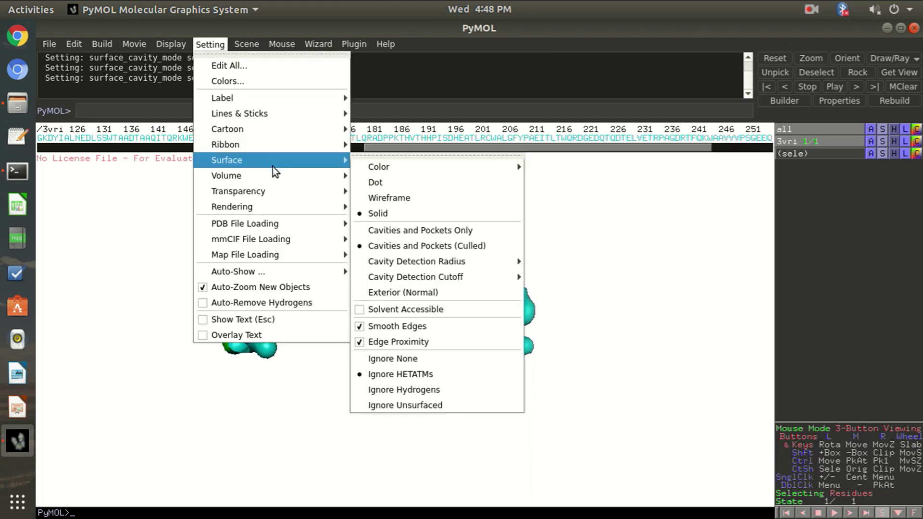
pyautogui.click(466, 291)
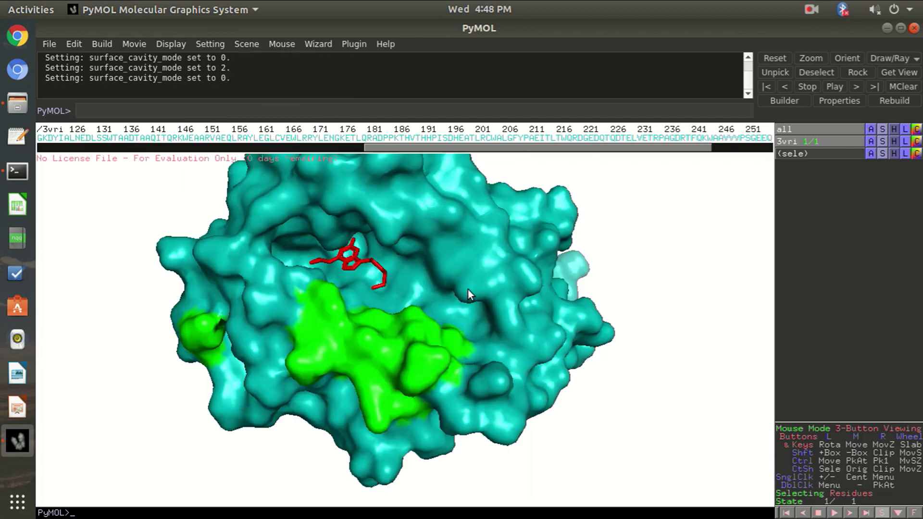
pyautogui.moveTo(441, 325)
pyautogui.mouseDown()
pyautogui.moveTo(417, 300)
pyautogui.moveTo(434, 336)
pyautogui.mouseUp()
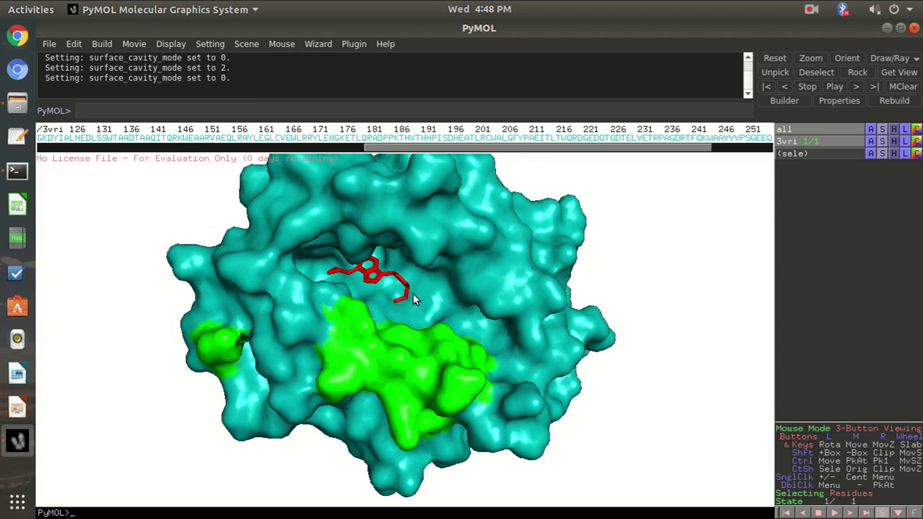
# Apply the Modernize option to the rendering settings.
pyautogui.click(210, 44)
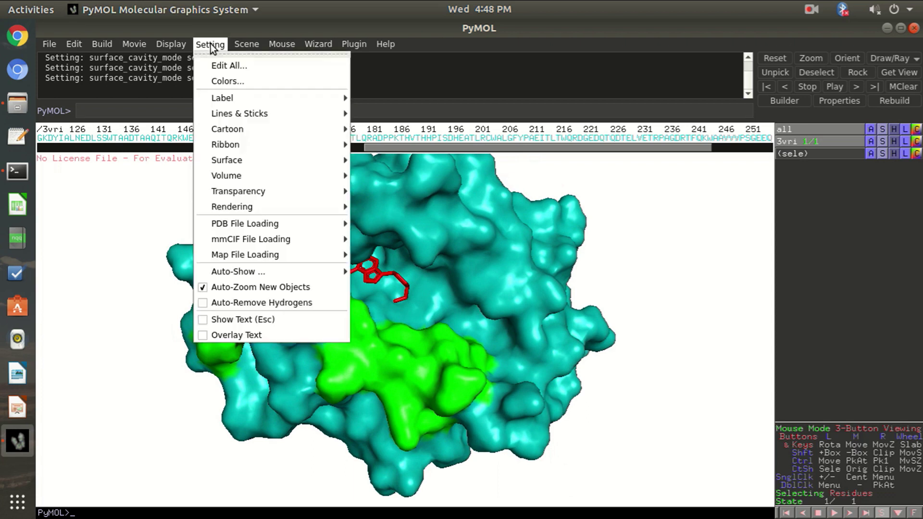
pyautogui.moveTo(347, 209)
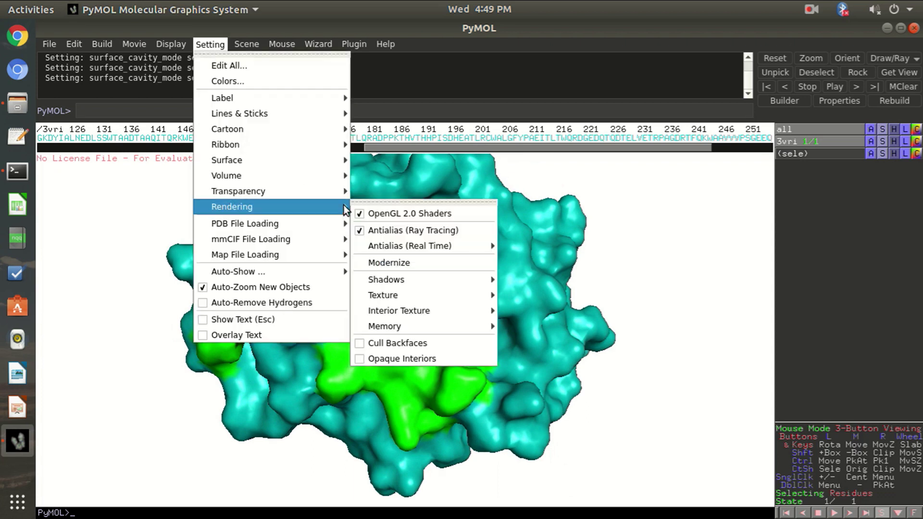
pyautogui.moveTo(430, 247)
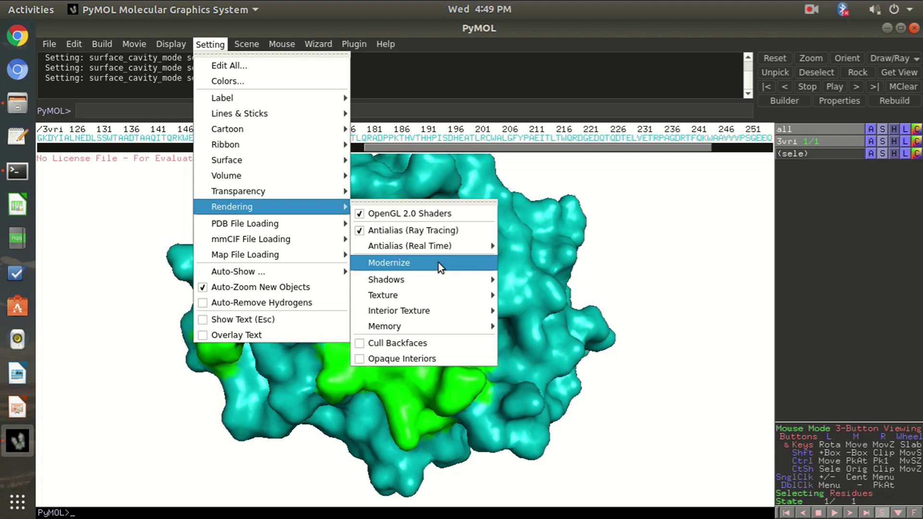
pyautogui.click(438, 262)
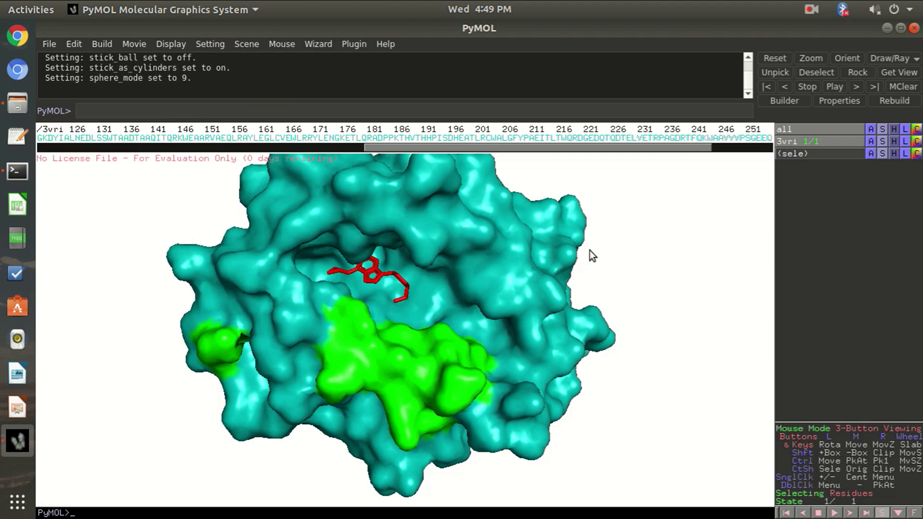
# Set the display quality to Maximum Performance.
pyautogui.click(186, 40)
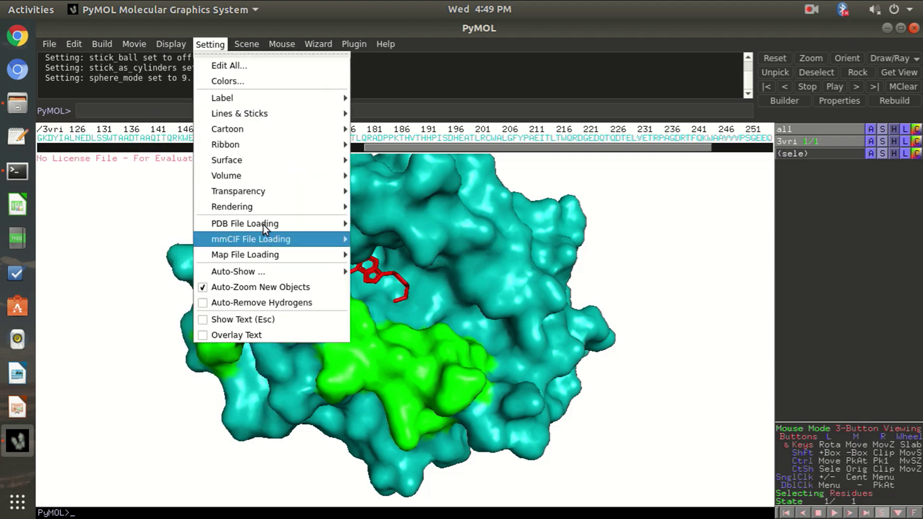
pyautogui.moveTo(280, 227)
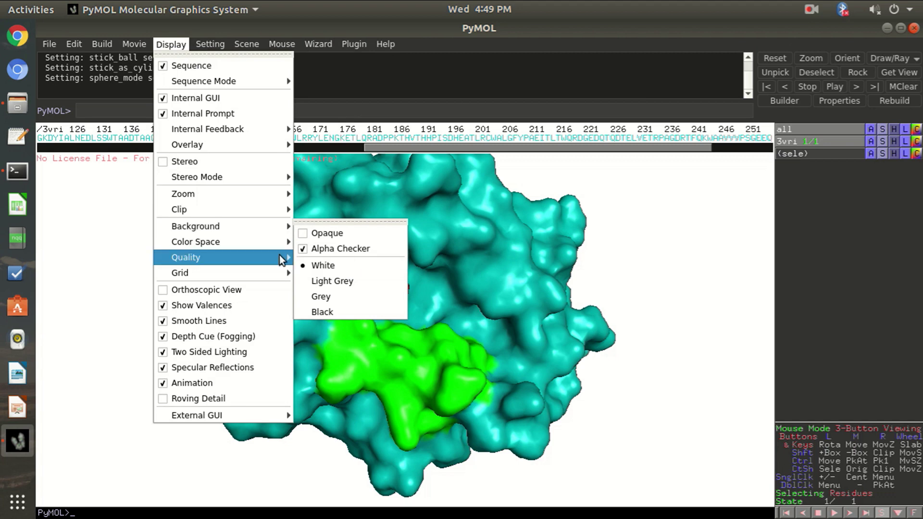
pyautogui.moveTo(272, 260)
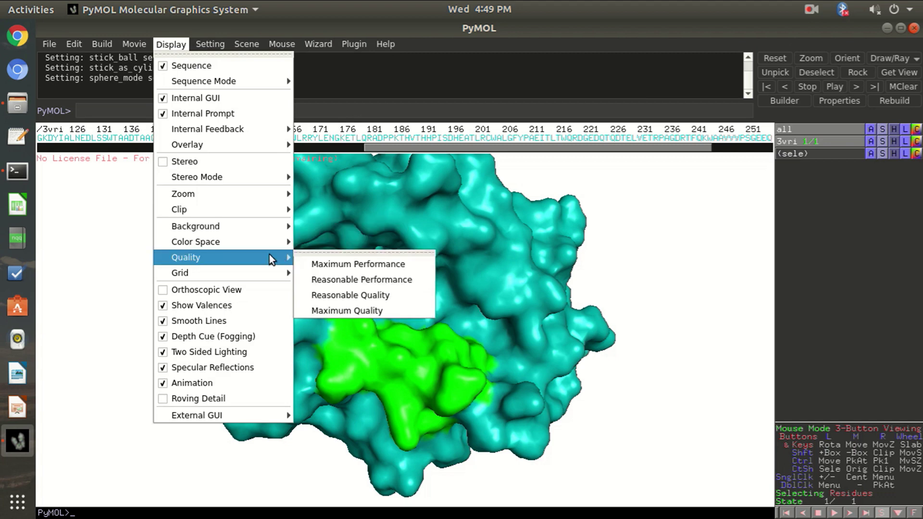
pyautogui.click(321, 269)
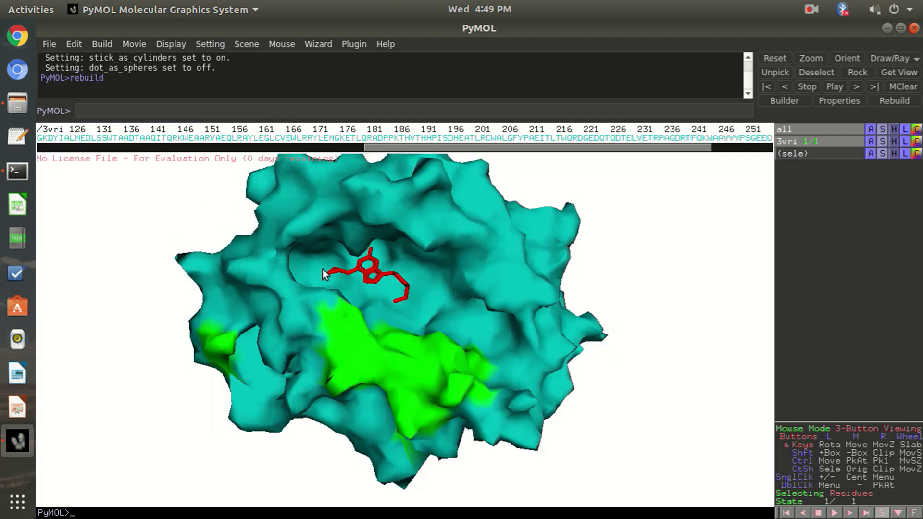
# Change the display quality to Reasonable Performance.
pyautogui.click(175, 48)
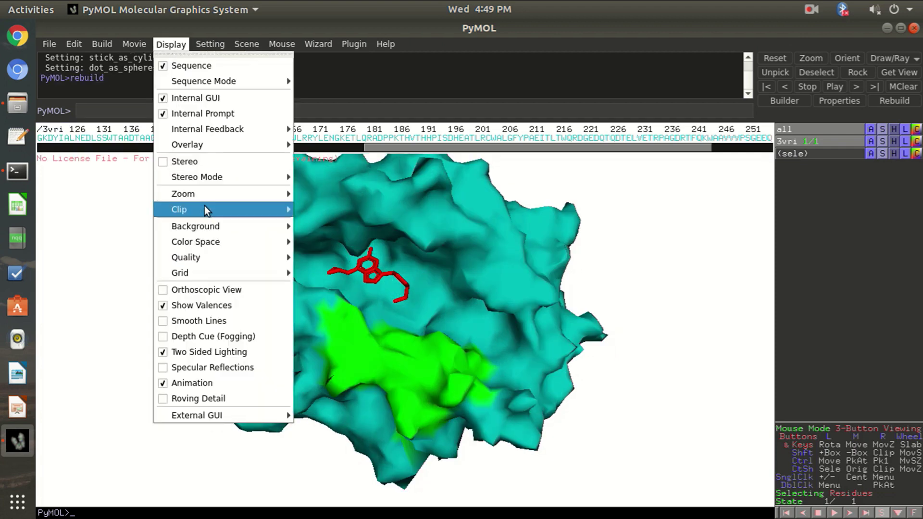
pyautogui.moveTo(257, 260)
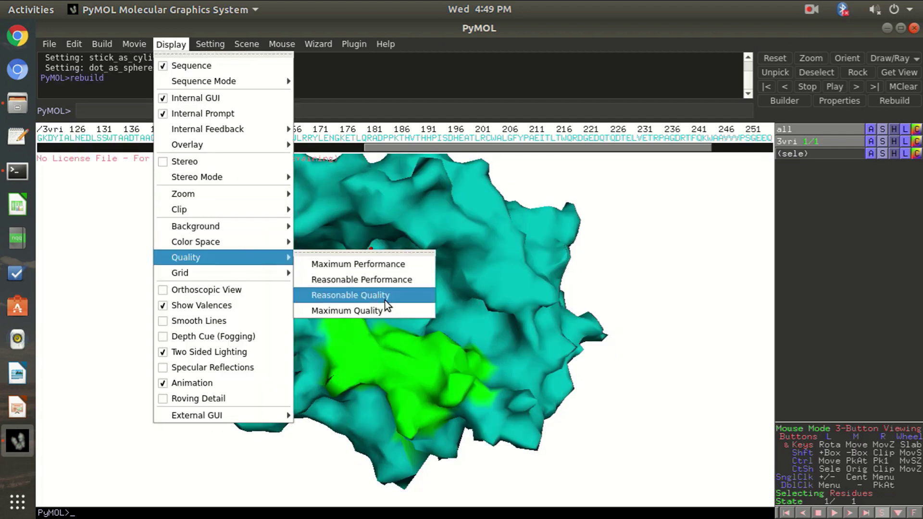
pyautogui.click(390, 283)
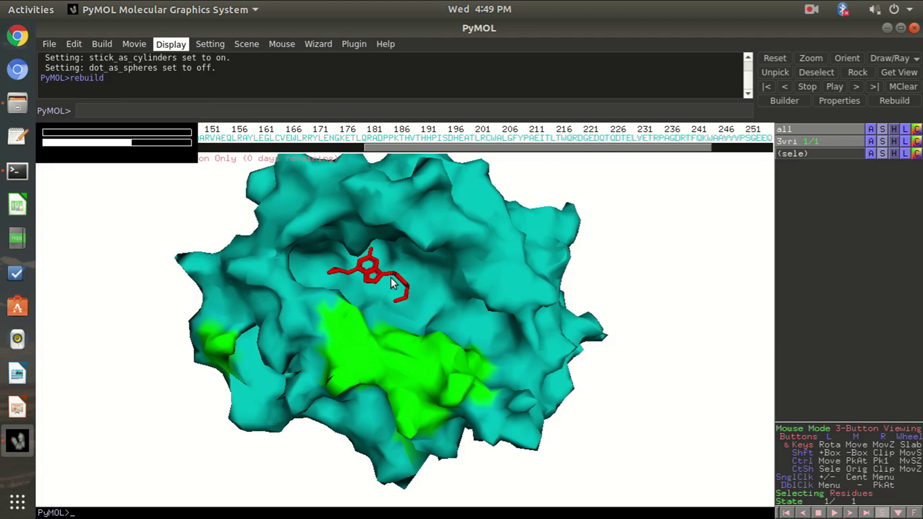
# Set the display quality to Maximum Quality.
pyautogui.click(171, 46)
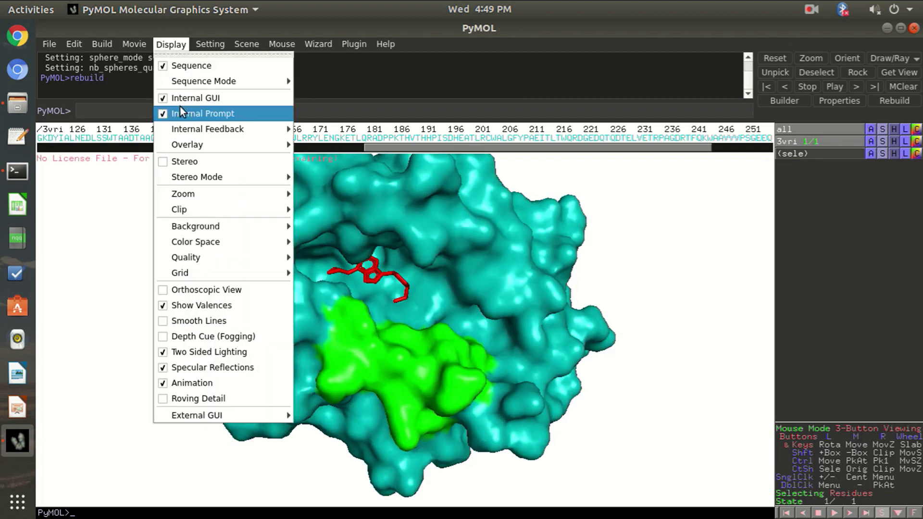
pyautogui.moveTo(236, 261)
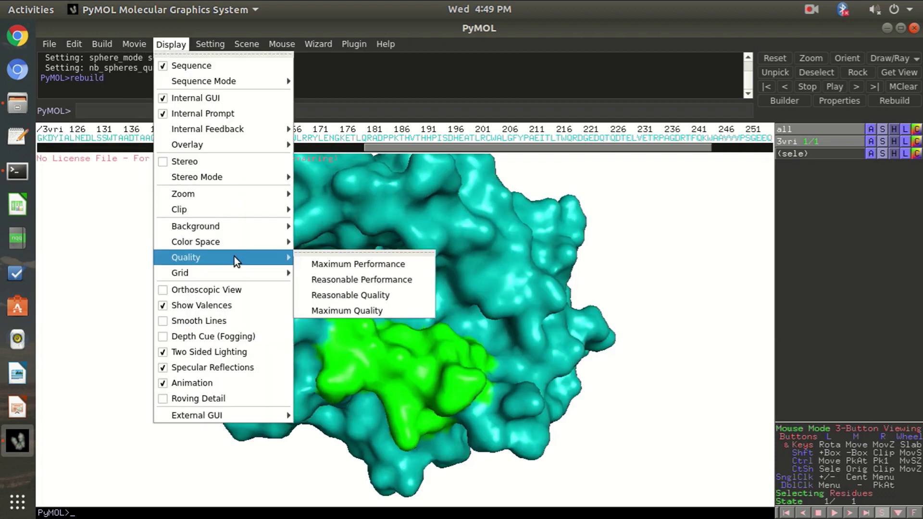
pyautogui.click(376, 306)
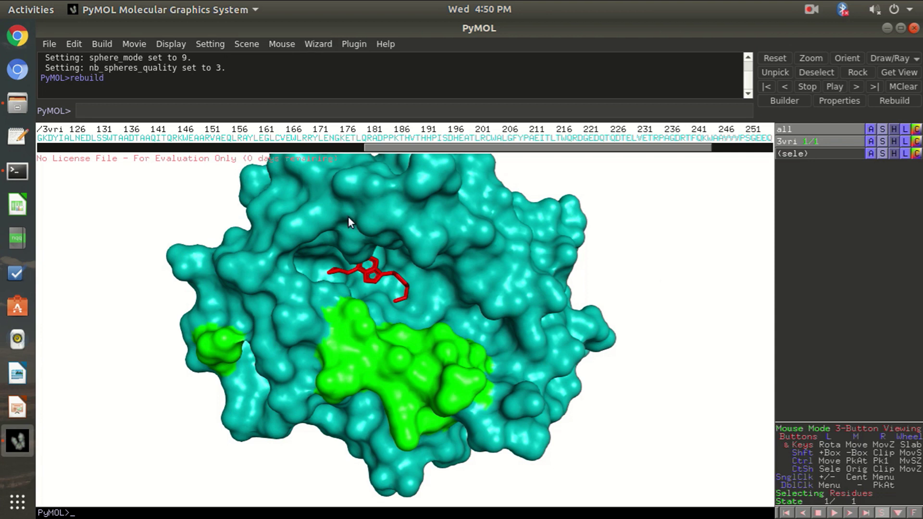
# Hide the surface of the 3vri object and show its cartoon representation instead.
pyautogui.click(893, 142)
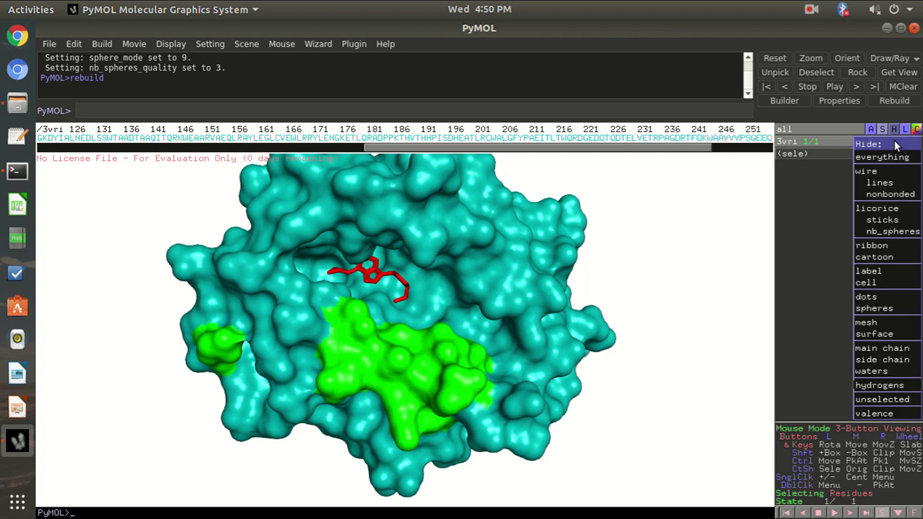
pyautogui.click(871, 332)
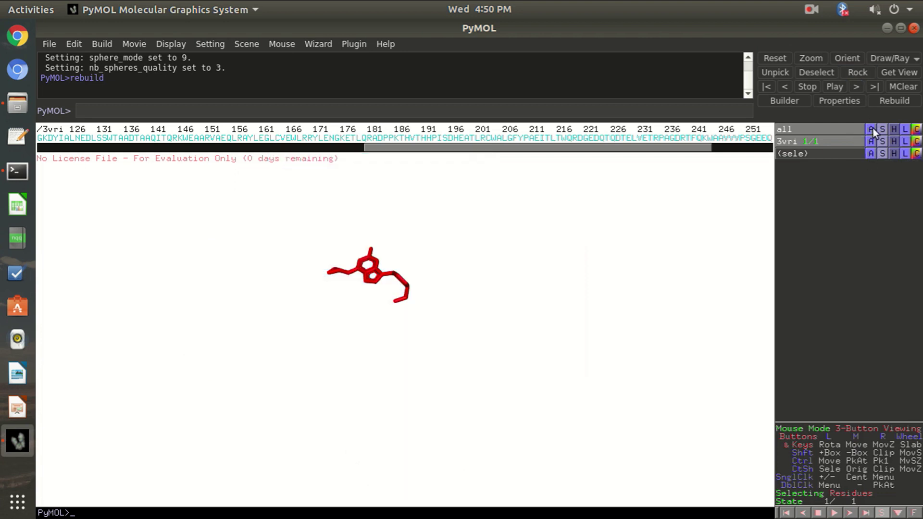
pyautogui.click(880, 141)
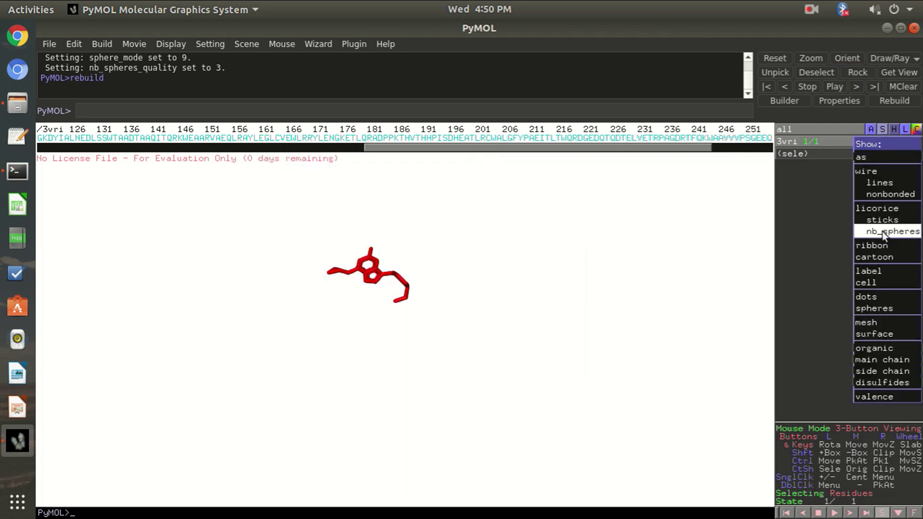
pyautogui.click(881, 256)
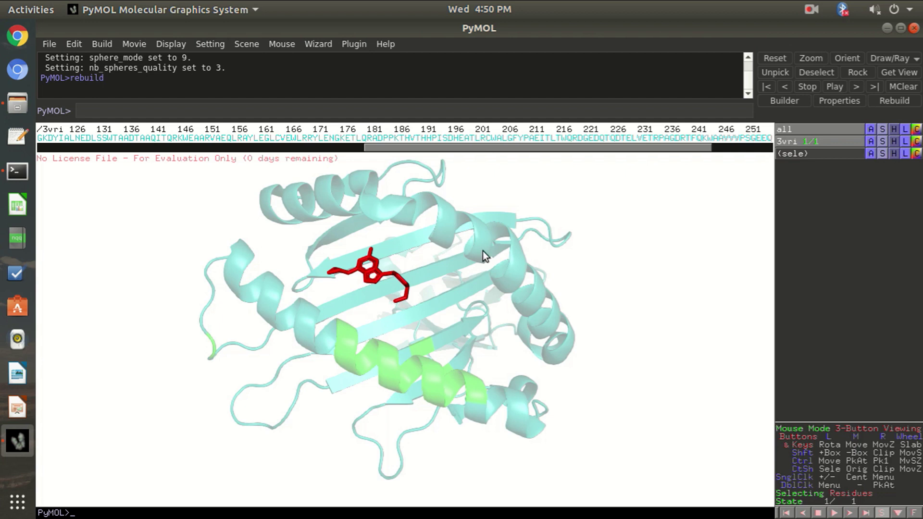
# Apply the cartoon version of the ligand sites preset to all objects.
pyautogui.click(869, 131)
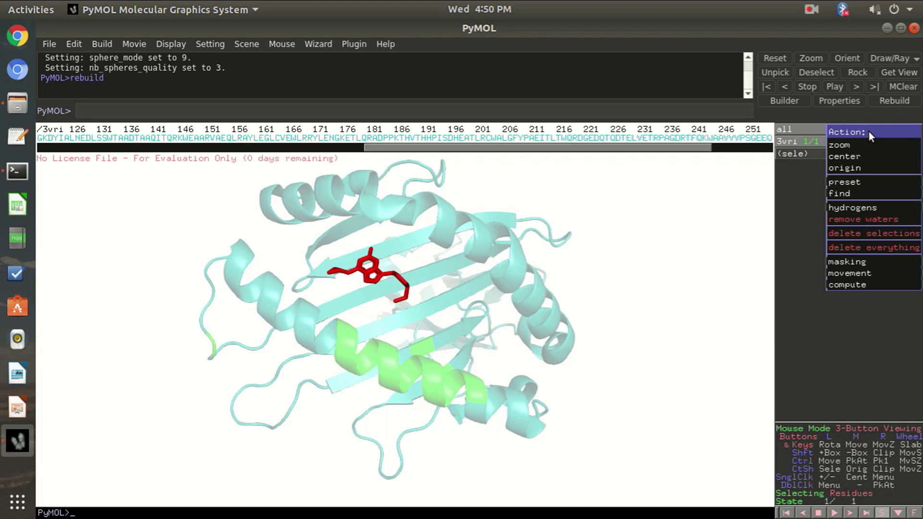
pyautogui.moveTo(867, 181)
pyautogui.moveTo(715, 261)
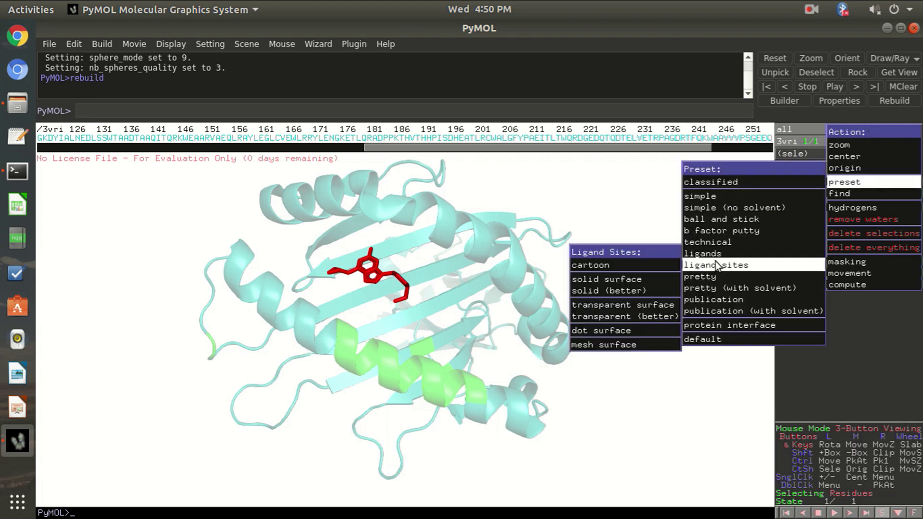
pyautogui.click(645, 266)
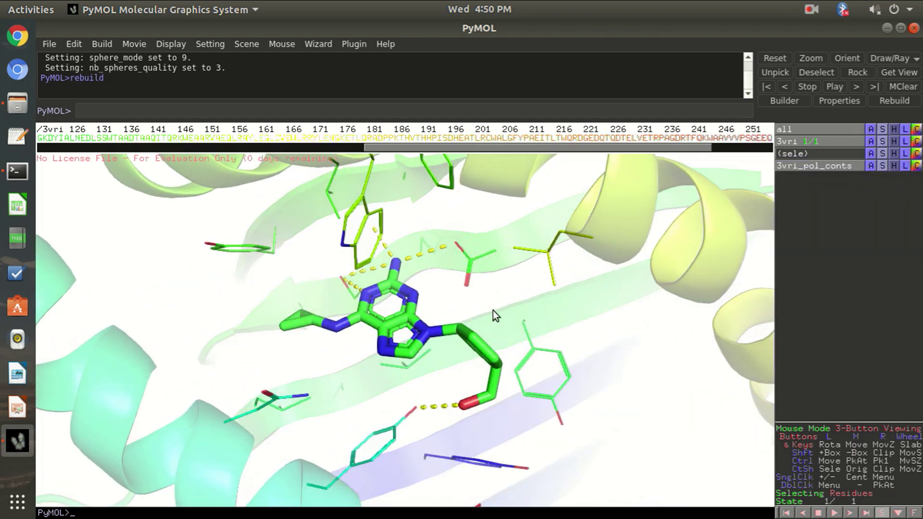
# Select the ASP 114, LEU 156 and SER 116 residues around the ligand in the binding site.
pyautogui.moveTo(495, 310)
pyautogui.mouseDown()
pyautogui.moveTo(472, 317)
pyautogui.moveTo(471, 333)
pyautogui.moveTo(492, 331)
pyautogui.moveTo(492, 284)
pyautogui.moveTo(476, 273)
pyautogui.moveTo(483, 304)
pyautogui.mouseUp()
pyautogui.click(474, 281)
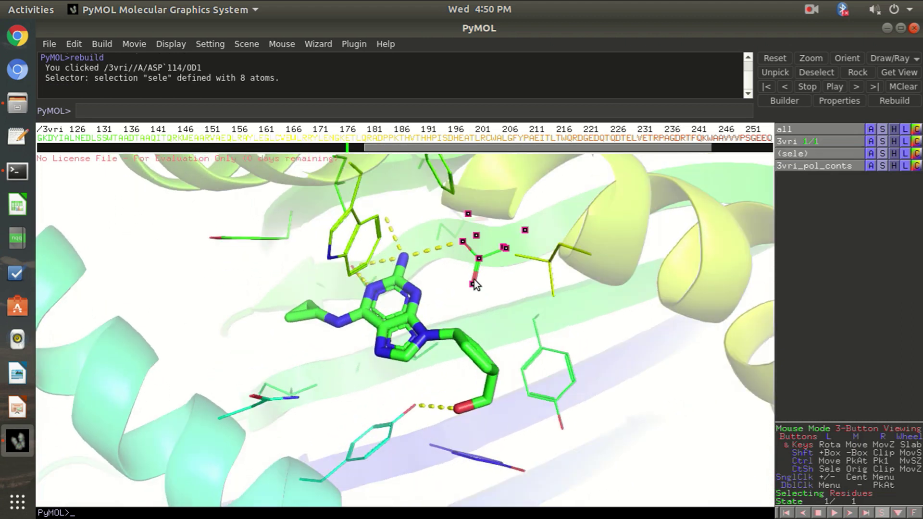
pyautogui.click(550, 261)
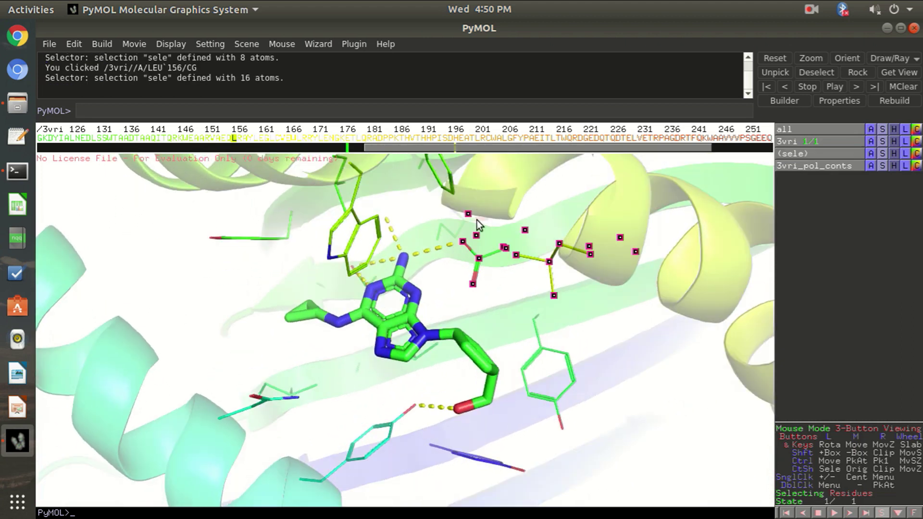
pyautogui.moveTo(368, 222); pyautogui.dragTo(425, 237)
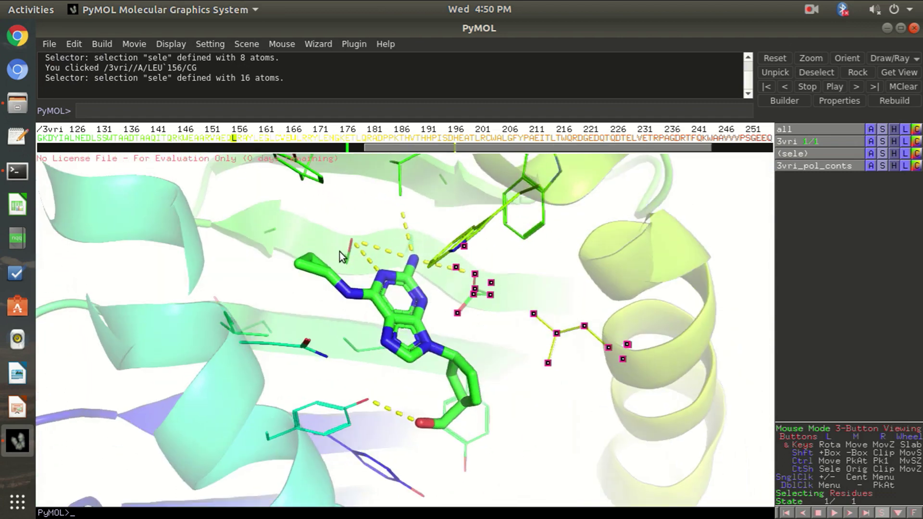
pyautogui.moveTo(351, 239); pyautogui.dragTo(348, 469)
pyautogui.click(364, 251)
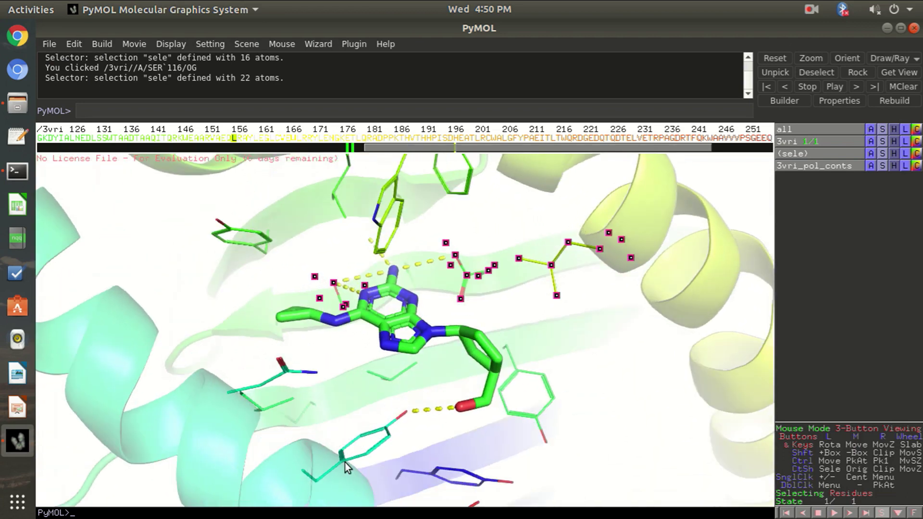
# Add TYR 74 and ILE 124 to the residue selection and show the selected residues as sticks.
pyautogui.click(388, 448)
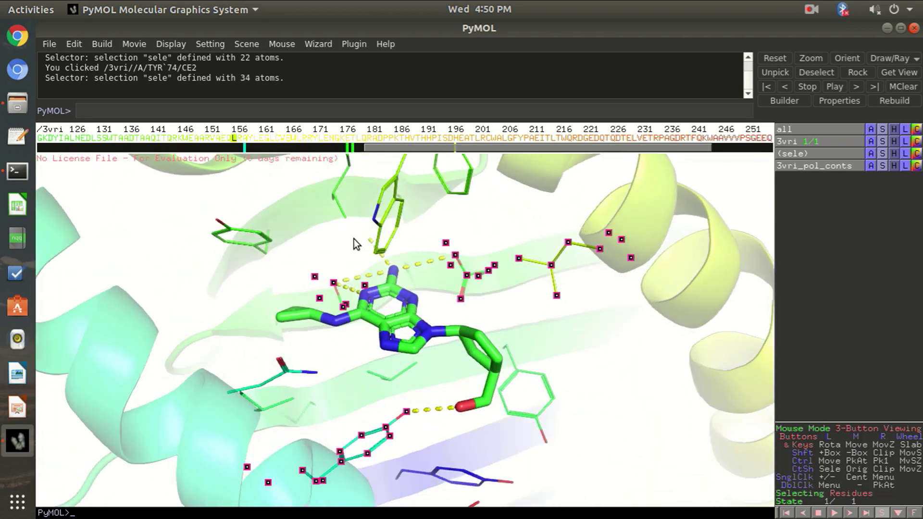
pyautogui.click(353, 217)
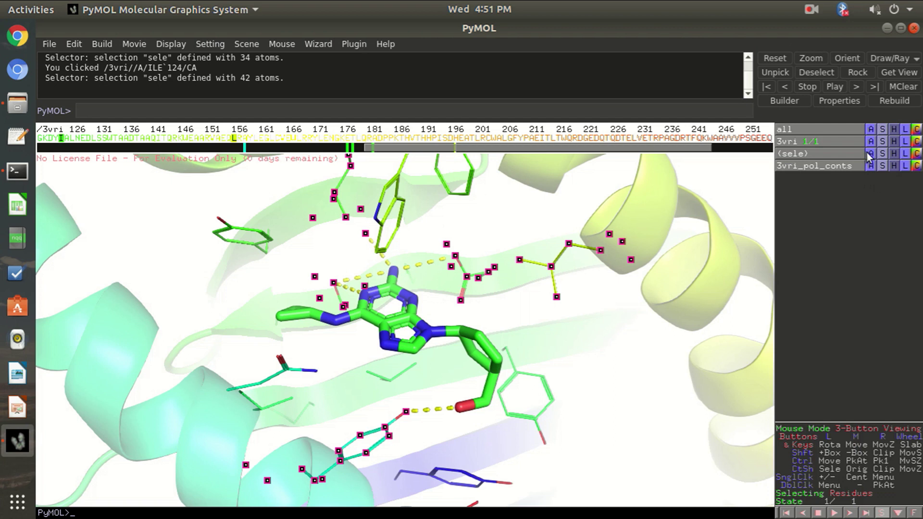
pyautogui.click(883, 153)
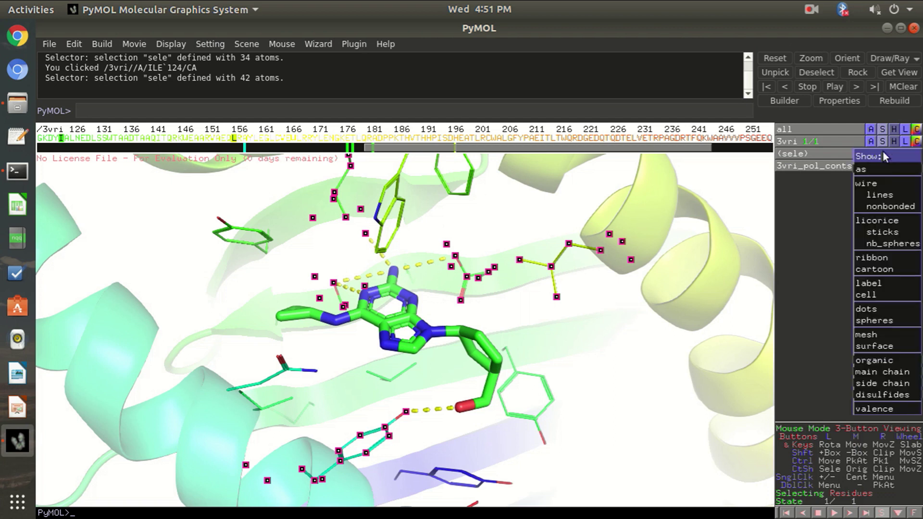
pyautogui.click(885, 233)
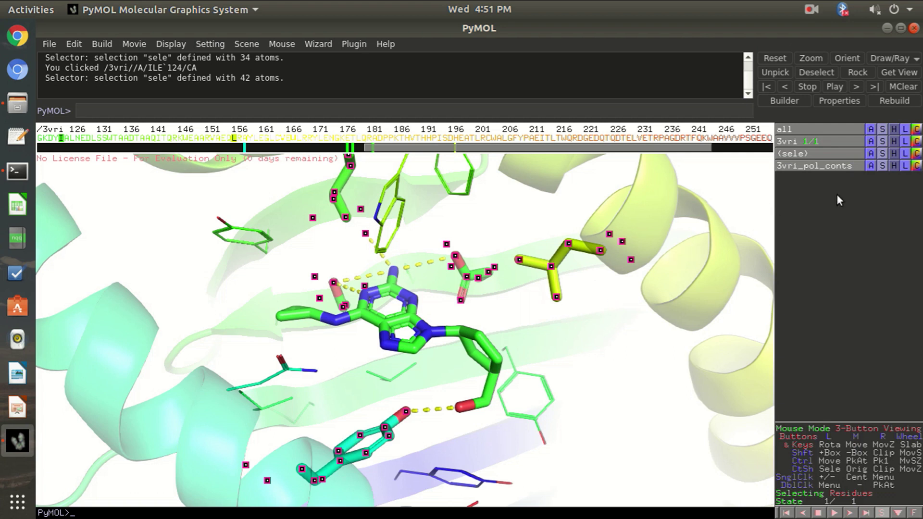
# Color the selected residues magenta and locate them in the sequence from its beginning.
pyautogui.click(917, 153)
pyautogui.moveTo(887, 290)
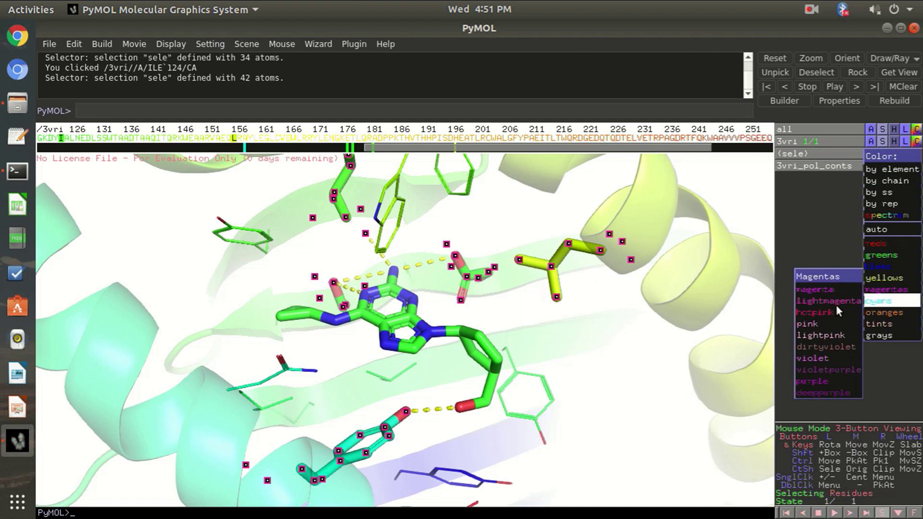
pyautogui.click(811, 290)
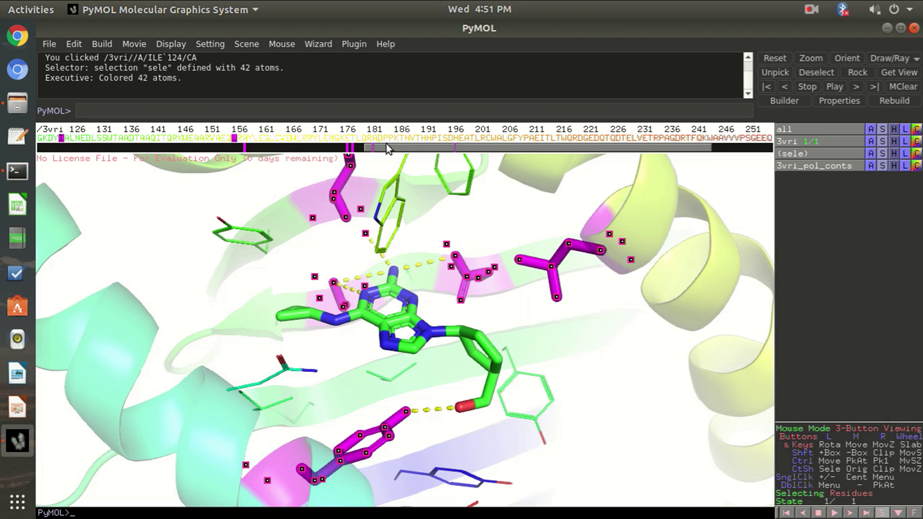
pyautogui.moveTo(419, 150); pyautogui.dragTo(104, 161)
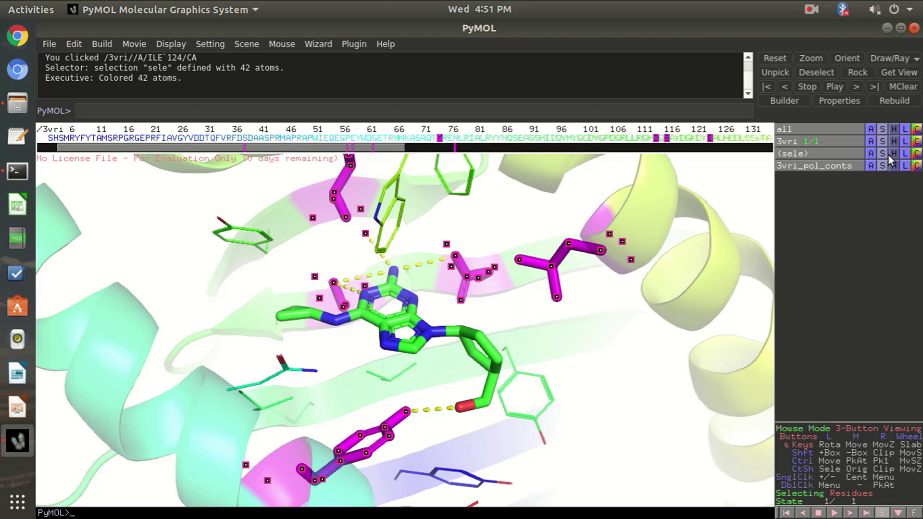
# Label the selected residues around the ligand with their residue names and numbers.
pyautogui.click(905, 153)
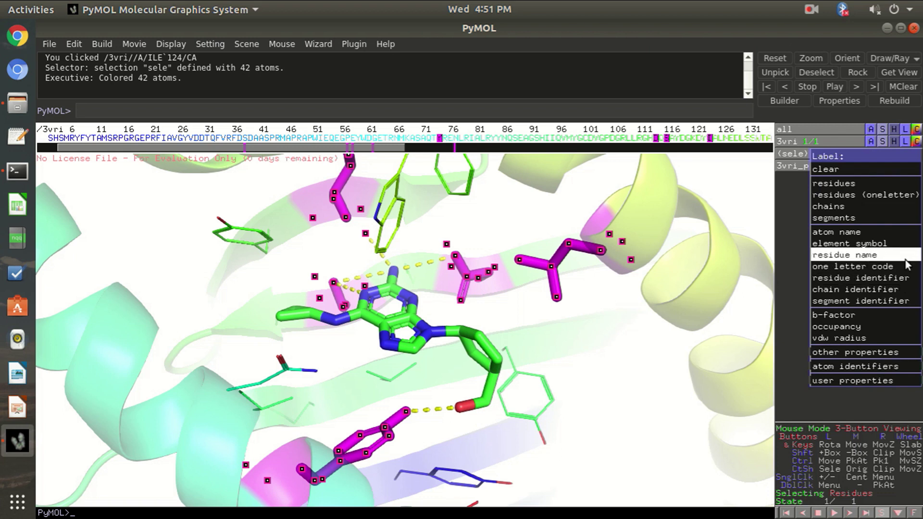
pyautogui.click(882, 184)
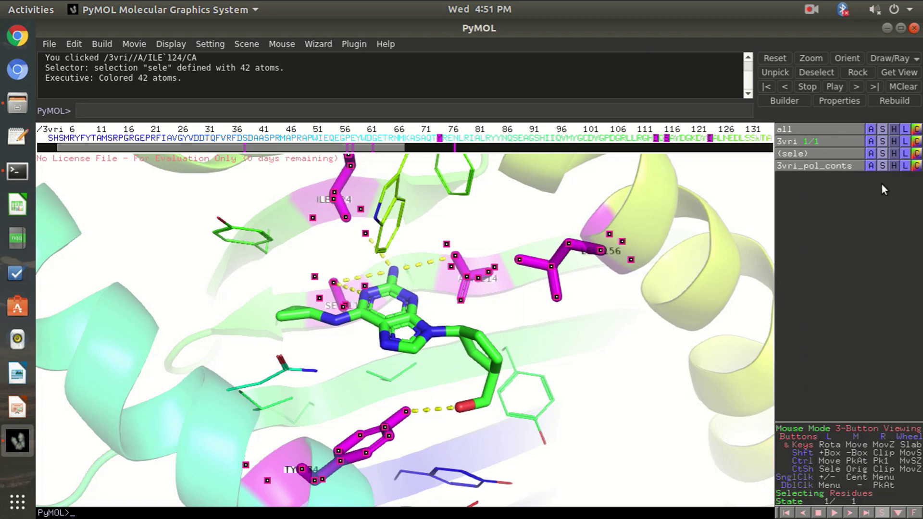
pyautogui.moveTo(501, 299); pyautogui.dragTo(656, 240)
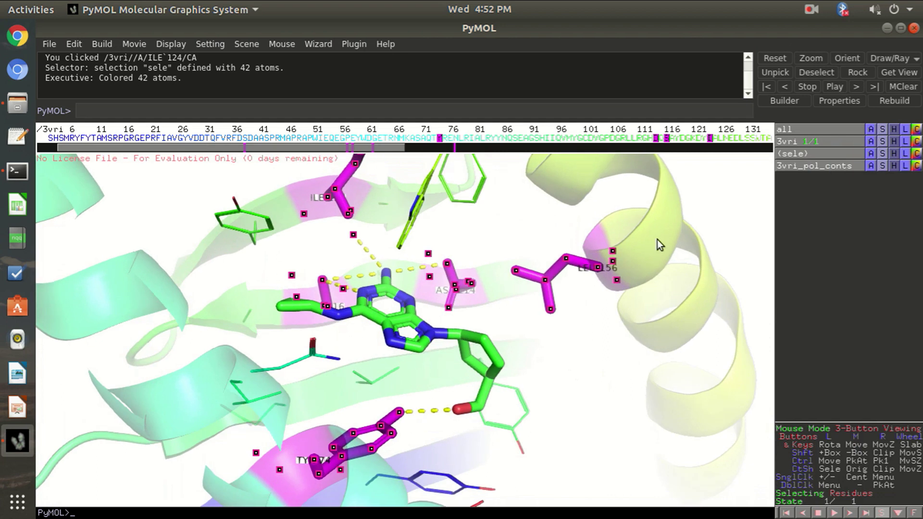
# Take LEU 156 out of the selection and deactivate the remaining selection.
pyautogui.click(584, 274)
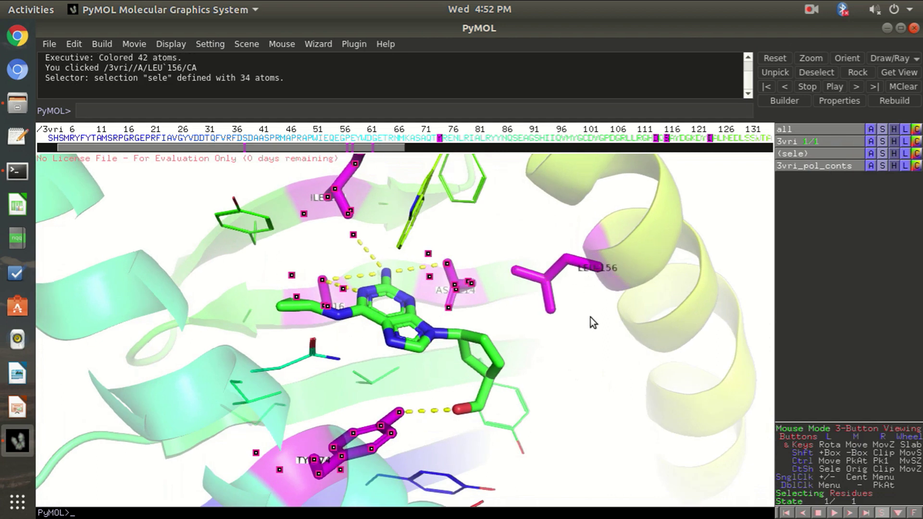
pyautogui.moveTo(327, 423); pyautogui.dragTo(215, 360)
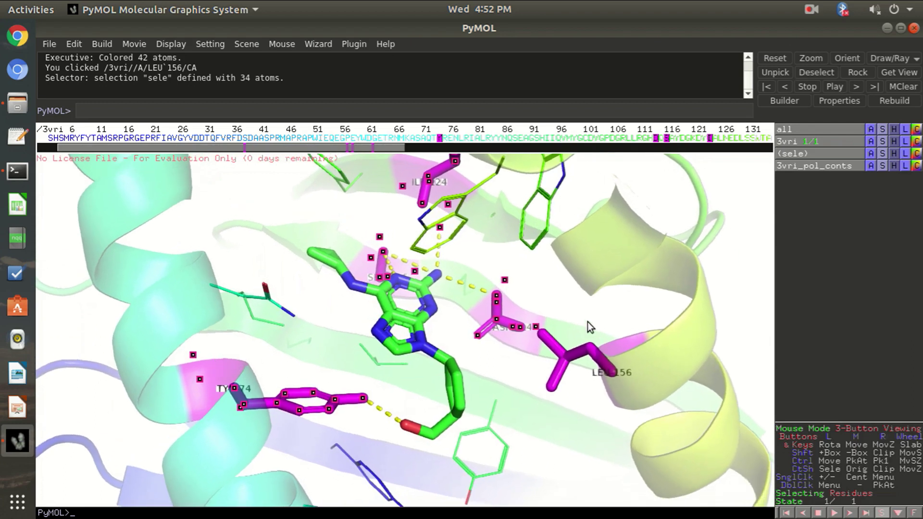
pyautogui.click(614, 302)
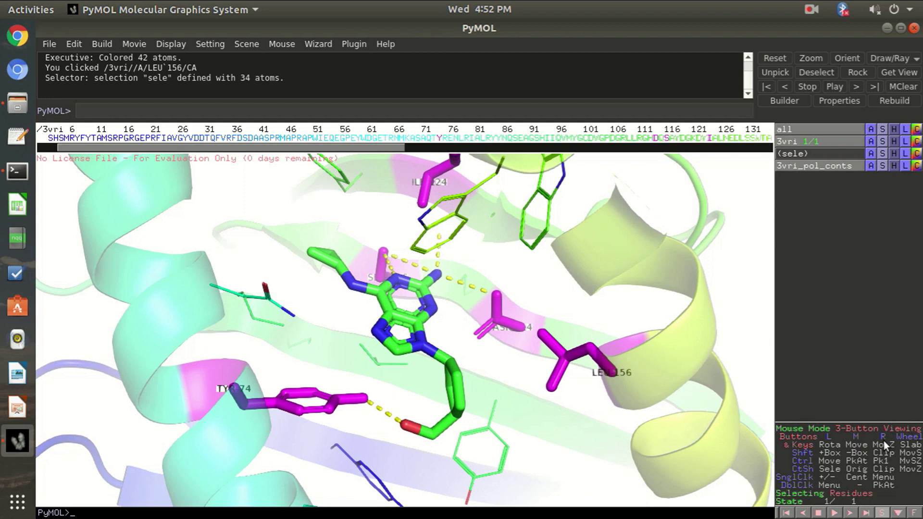
# Switch the mouse mode to 3-Button Editing.
pyautogui.click(862, 451)
pyautogui.click(799, 425)
pyautogui.rightClick(902, 484)
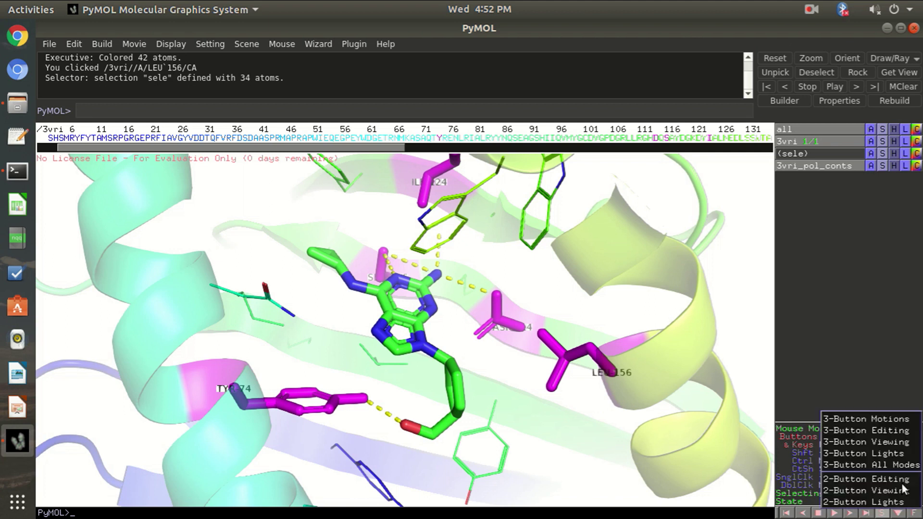
pyautogui.click(898, 431)
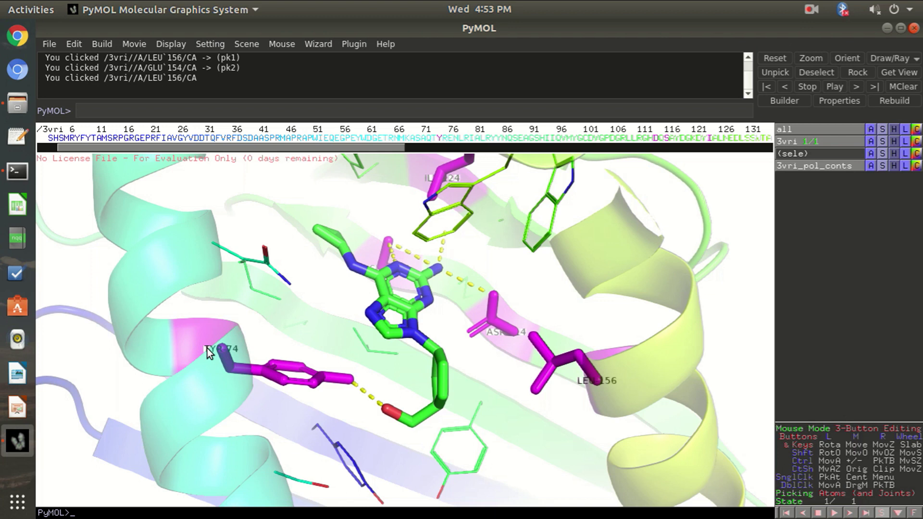
# Move the TYR-74, ASP-114 and SER-116 labels onto clear areas beside their residues' sticks.
pyautogui.keyDown('ctrl'); pyautogui.moveTo(206, 345); pyautogui.dragTo(178, 359); pyautogui.keyUp('ctrl')
pyautogui.keyDown('ctrl'); pyautogui.moveTo(246, 370); pyautogui.dragTo(264, 356); pyautogui.keyUp('ctrl')
pyautogui.click(458, 178)
pyautogui.moveTo(459, 178); pyautogui.dragTo(511, 388)
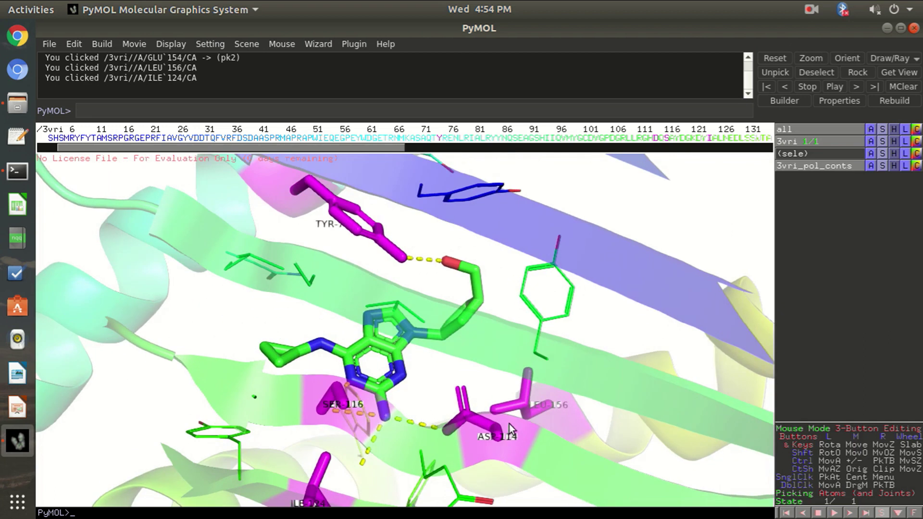
pyautogui.keyDown('ctrl'); pyautogui.moveTo(509, 438); pyautogui.dragTo(479, 383); pyautogui.keyUp('ctrl')
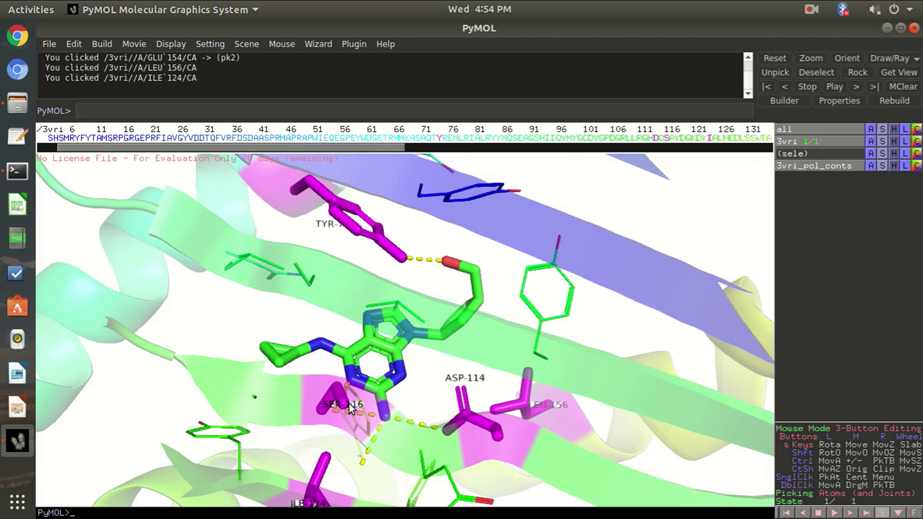
pyautogui.keyDown('ctrl'); pyautogui.moveTo(349, 405); pyautogui.dragTo(324, 368); pyautogui.keyUp('ctrl')
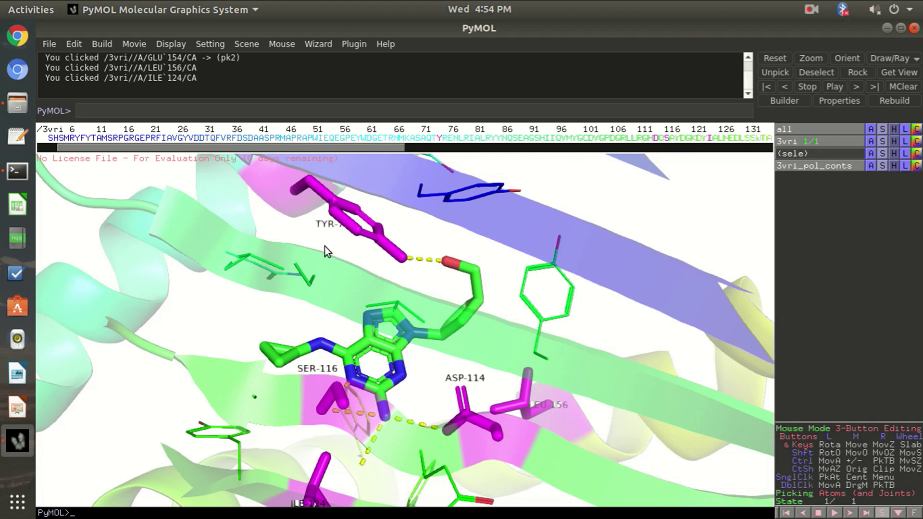
pyautogui.keyDown('ctrl'); pyautogui.moveTo(325, 225); pyautogui.dragTo(321, 235); pyautogui.keyUp('ctrl')
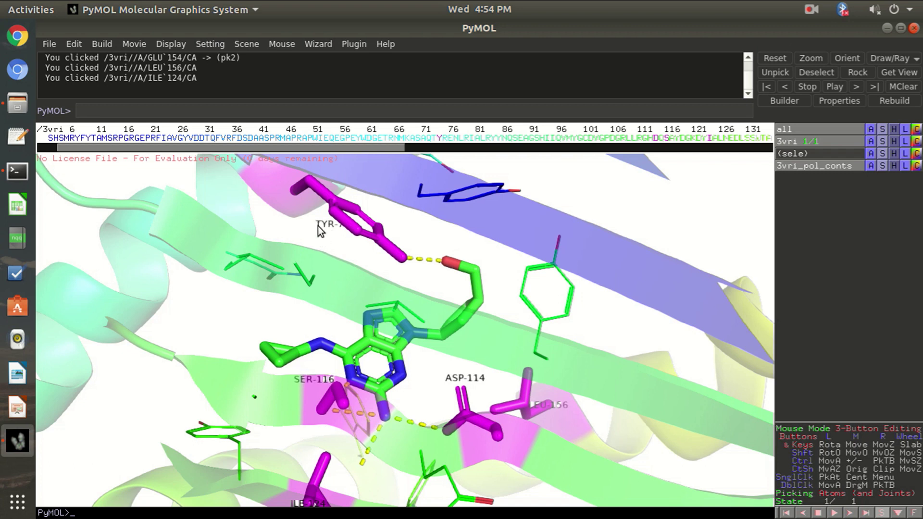
pyautogui.keyDown('ctrl'); pyautogui.moveTo(318, 223); pyautogui.dragTo(320, 231); pyautogui.keyUp('ctrl')
pyautogui.keyDown('ctrl'); pyautogui.moveTo(330, 230); pyautogui.dragTo(315, 231); pyautogui.keyUp('ctrl')
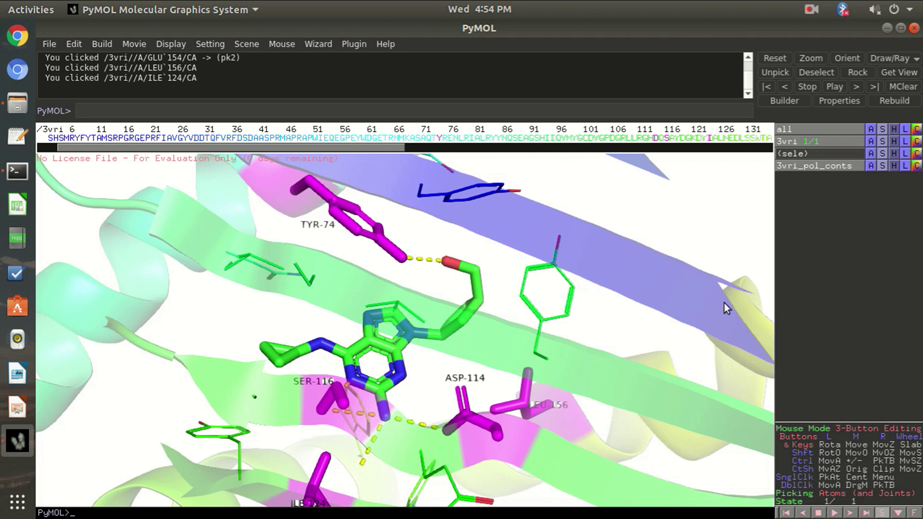
# Return the mouse mode to 3-Button Viewing.
pyautogui.click(815, 474)
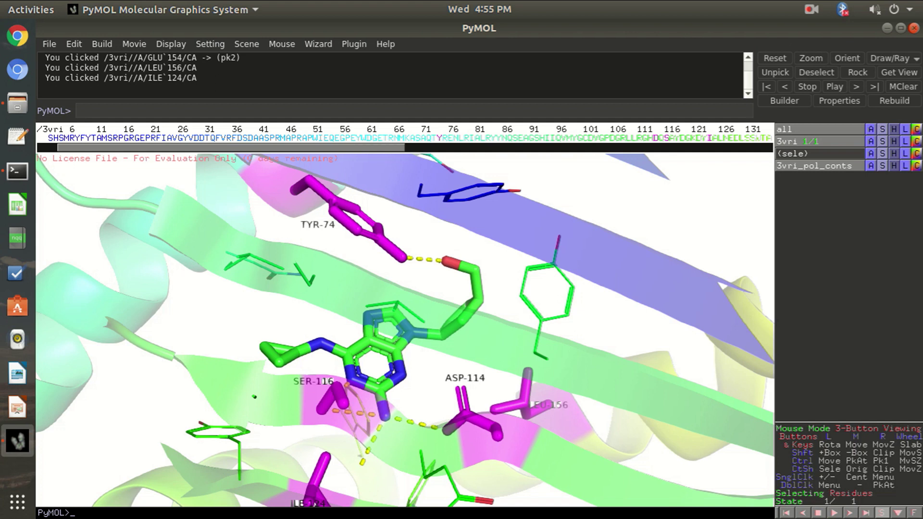
pyautogui.click(815, 463)
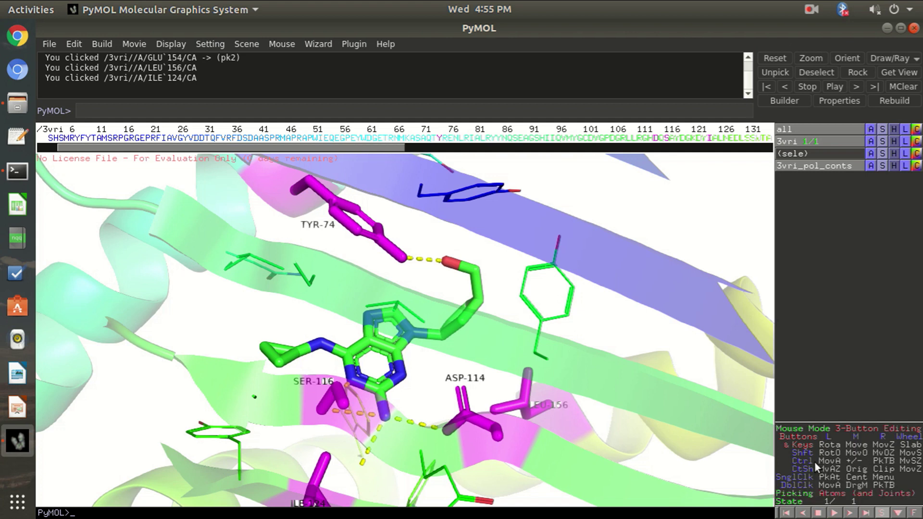
pyautogui.click(815, 461)
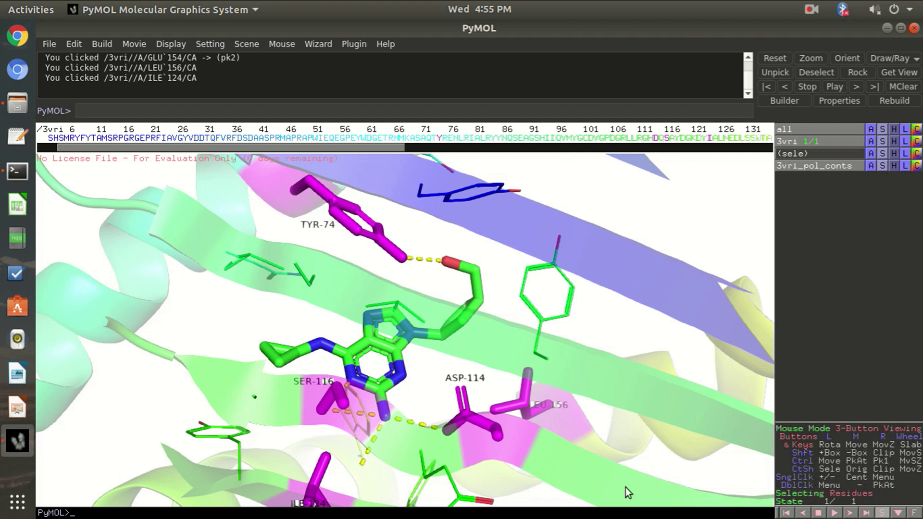
# Examine the ligand's polar contacts from another angle with thinner and thicker clipping slabs.
pyautogui.moveTo(291, 391); pyautogui.dragTo(494, 342)
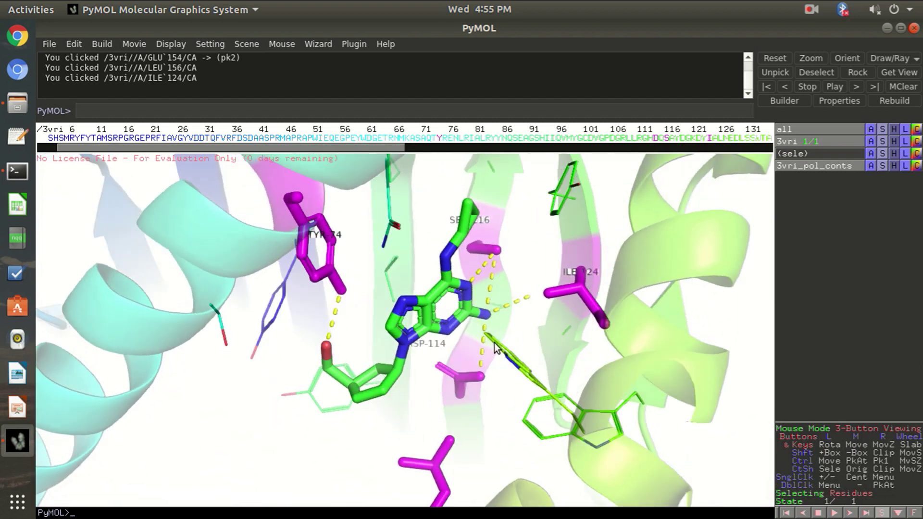
pyautogui.scroll(-7, 495, 343)
pyautogui.scroll(5, 495, 342)
pyautogui.scroll(4, 500, 351)
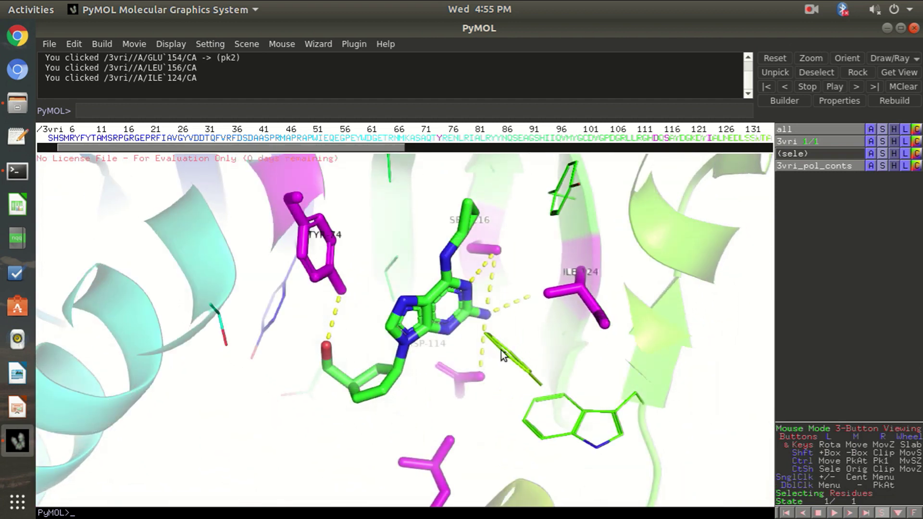
pyautogui.scroll(4, 506, 366)
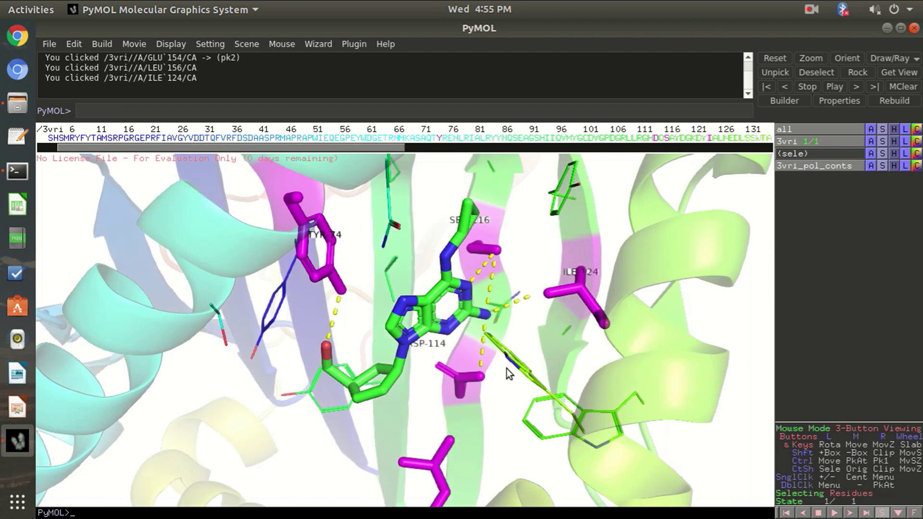
pyautogui.scroll(1, 507, 374)
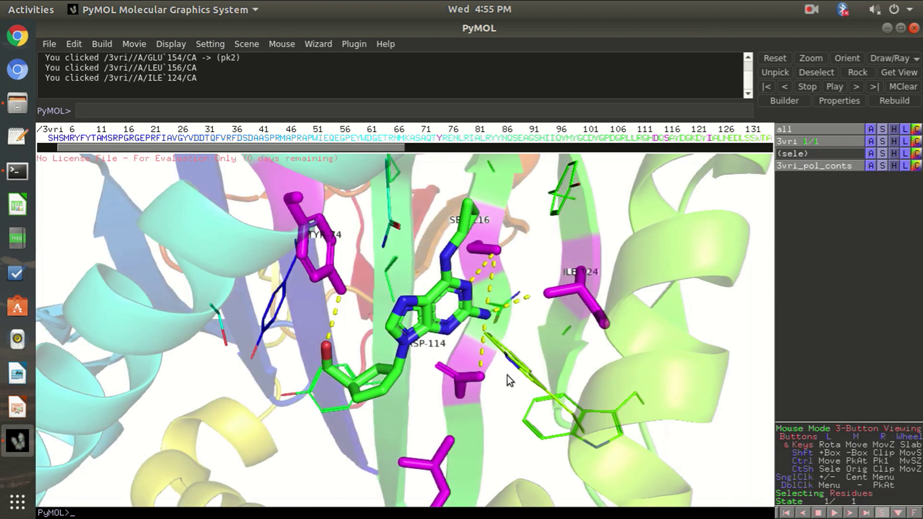
pyautogui.scroll(-5, 508, 366)
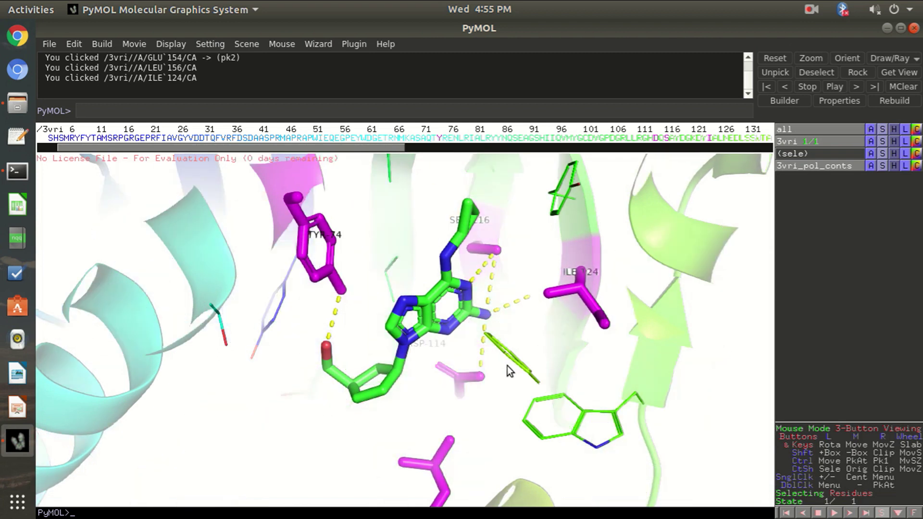
pyautogui.scroll(3, 507, 365)
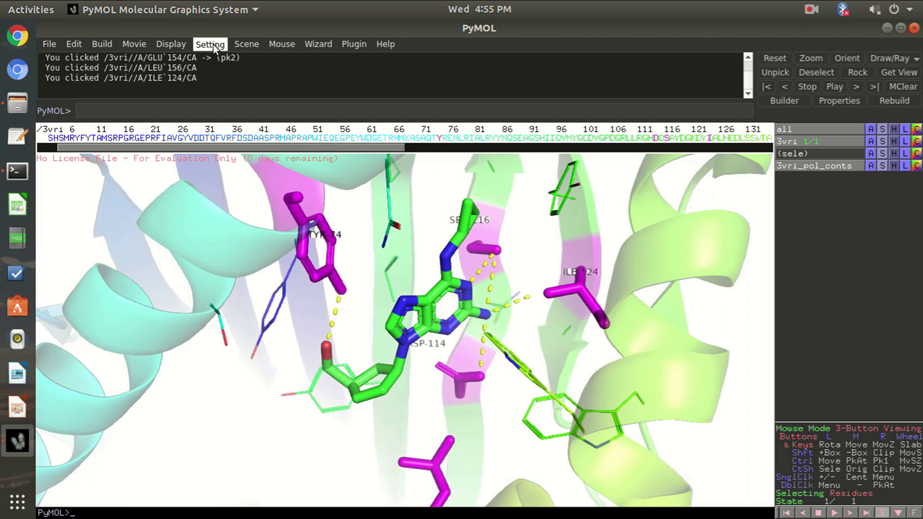
pyautogui.click(333, 41)
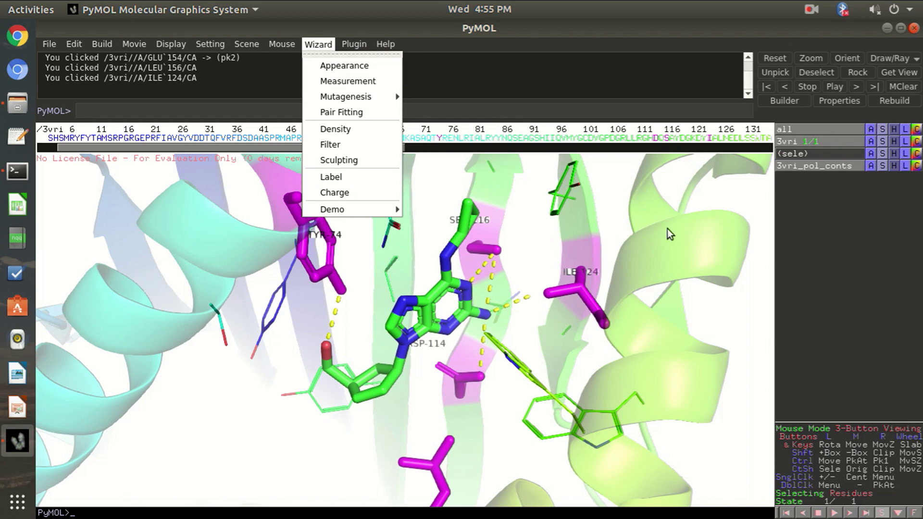
pyautogui.click(200, 409)
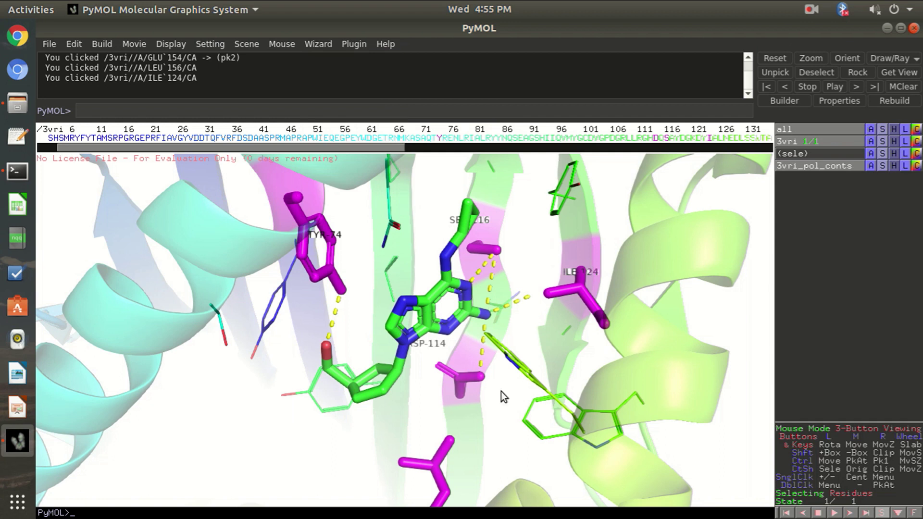
# Select the 1KX ligand, color it red and deactivate the selection.
pyautogui.moveTo(502, 413); pyautogui.dragTo(534, 394)
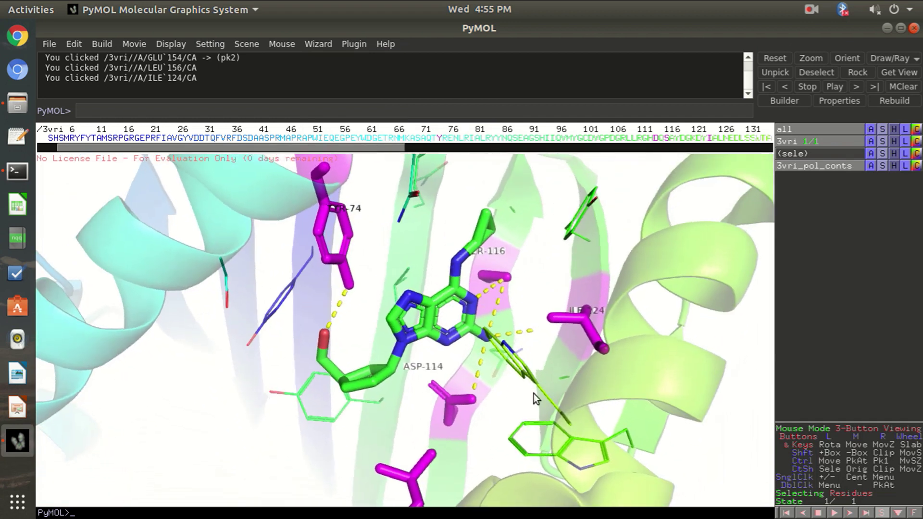
pyautogui.click(451, 291)
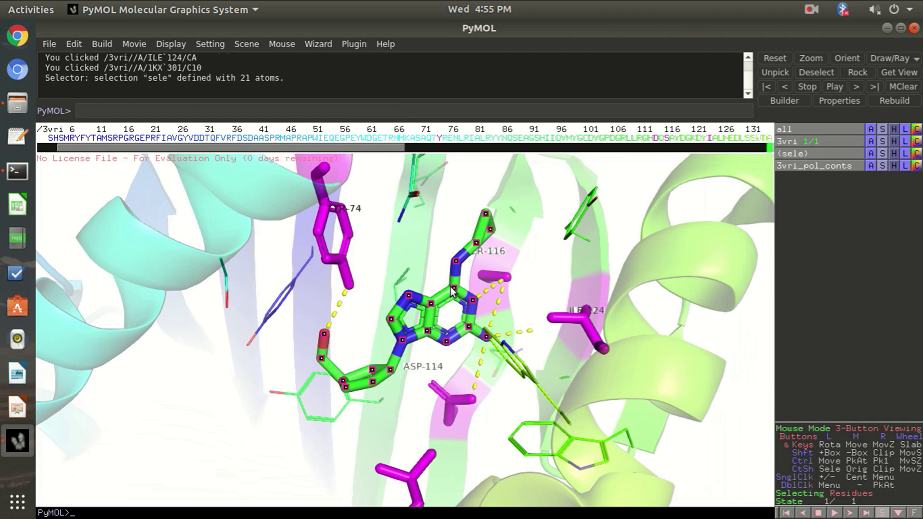
pyautogui.click(917, 154)
pyautogui.moveTo(889, 248)
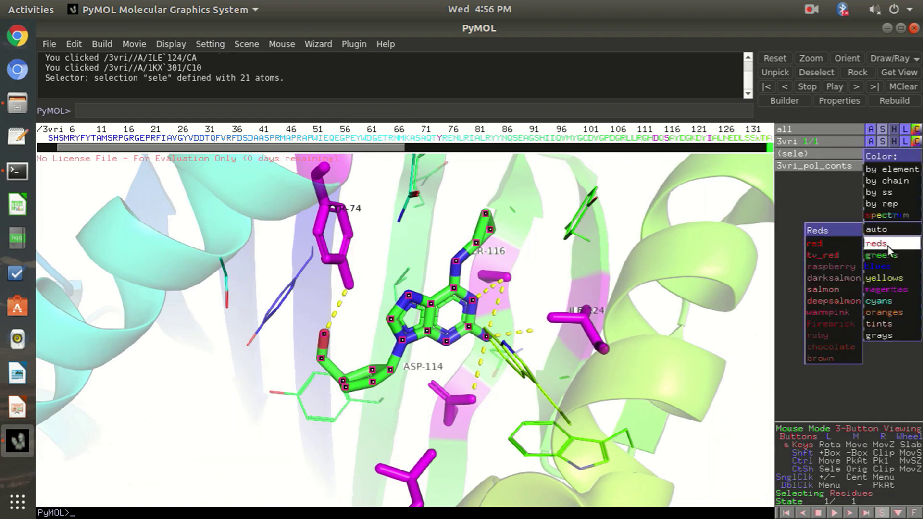
pyautogui.click(832, 243)
pyautogui.click(198, 421)
# Examine the red ligand, its polar contacts and the labelled magenta residues from several angles.
pyautogui.moveTo(452, 350)
pyautogui.mouseDown()
pyautogui.moveTo(423, 323)
pyautogui.moveTo(435, 362)
pyautogui.moveTo(523, 353)
pyautogui.moveTo(464, 358)
pyautogui.mouseUp()
pyautogui.moveTo(253, 148); pyautogui.dragTo(721, 210)
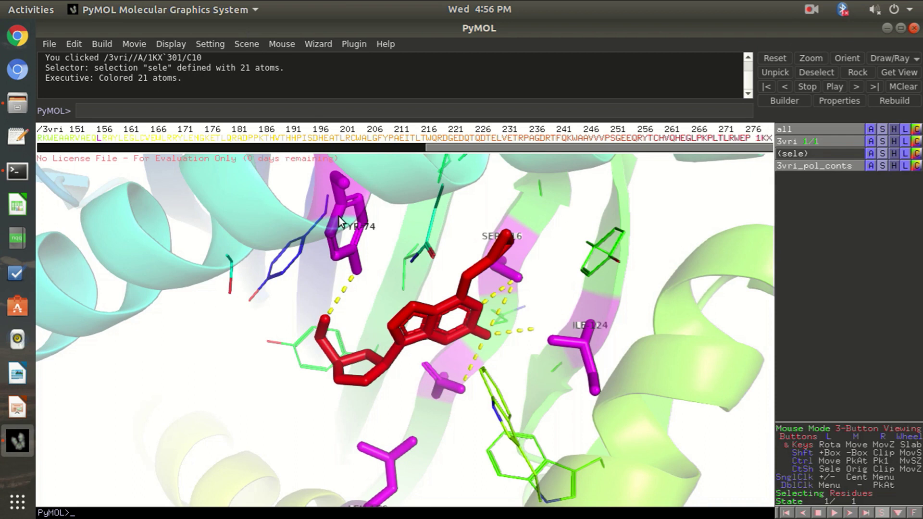
pyautogui.moveTo(361, 307); pyautogui.dragTo(331, 390)
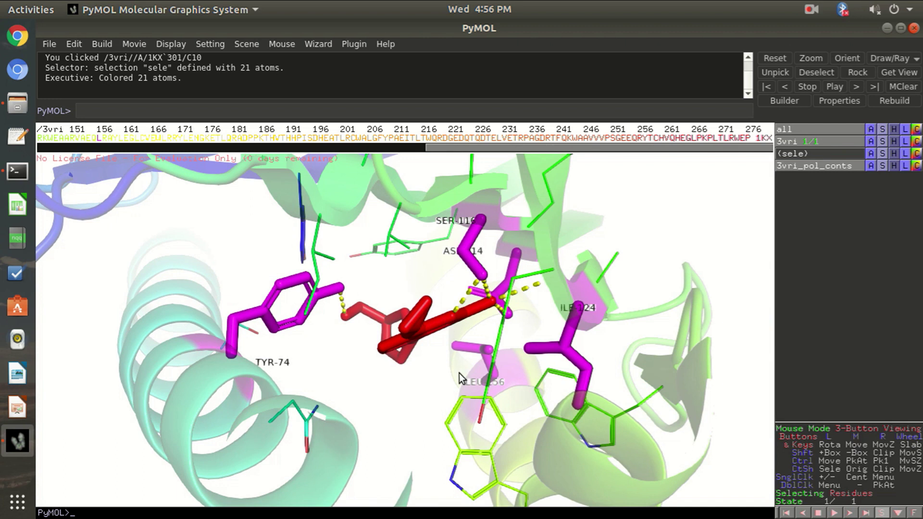
pyautogui.moveTo(344, 397); pyautogui.dragTo(448, 339)
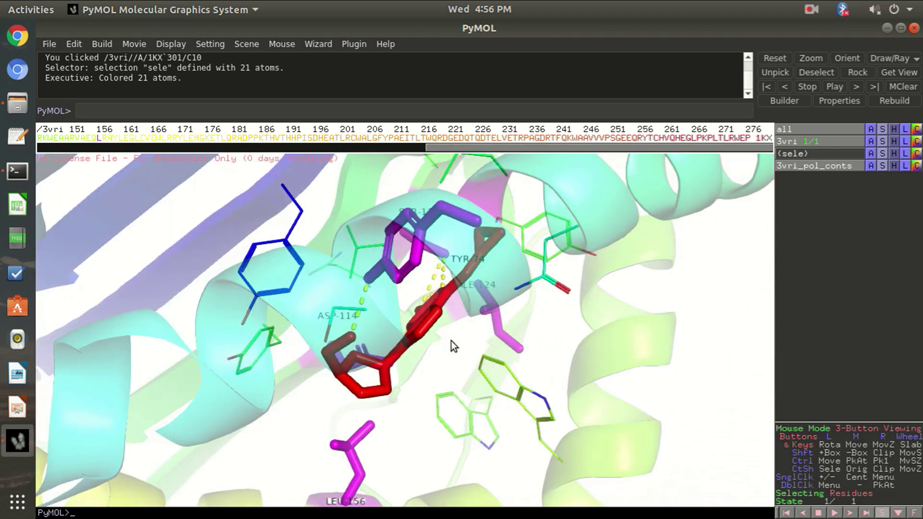